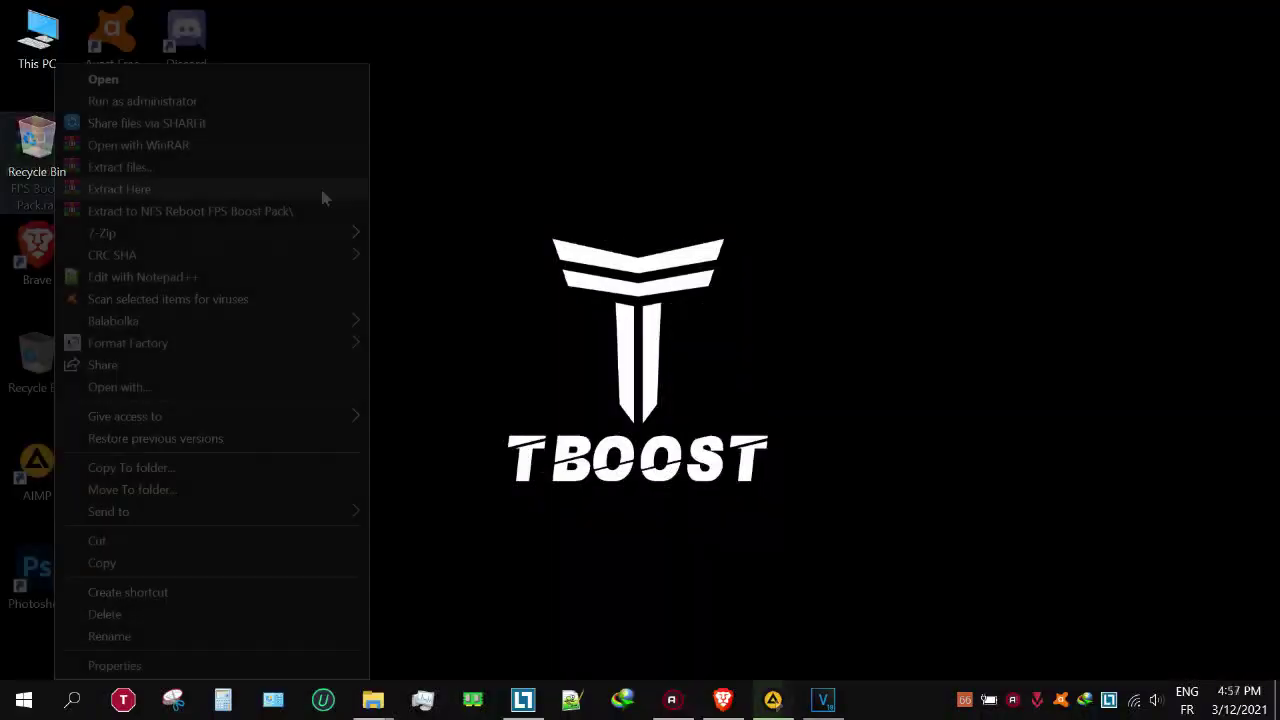
# Extract the NFS Reboot FPS Boost Pack archive onto the desktop and open its folder
pyautogui.click(321, 190)
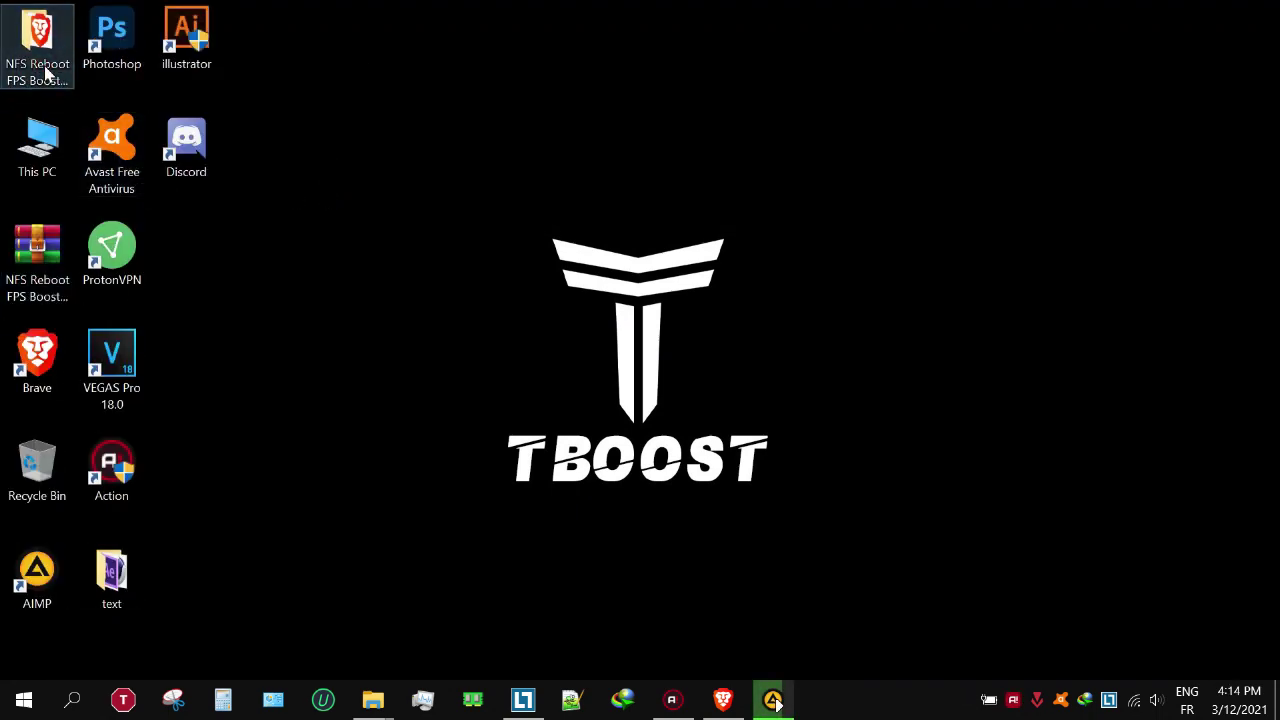
pyautogui.doubleClick(45, 75)
# Copy PROFILEOPTIONS_profile from the pack's Config File folder
pyautogui.doubleClick(657, 28)
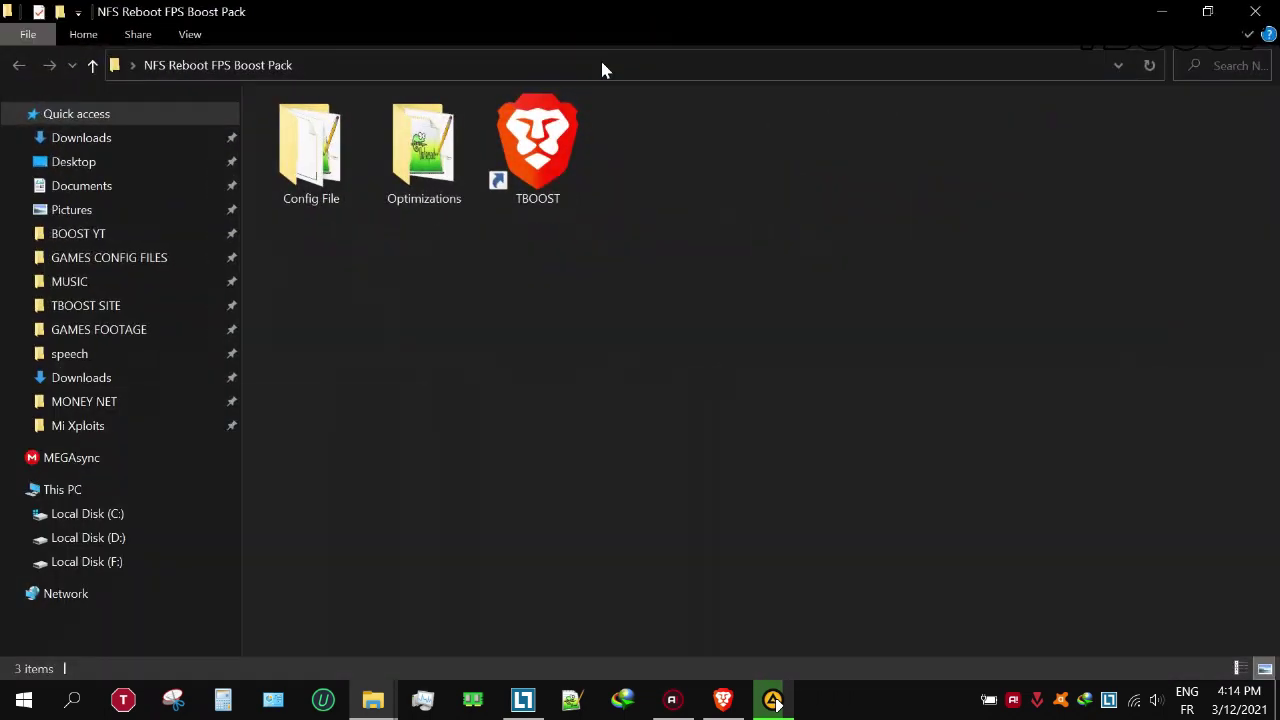
pyautogui.doubleClick(335, 160)
pyautogui.click(335, 162)
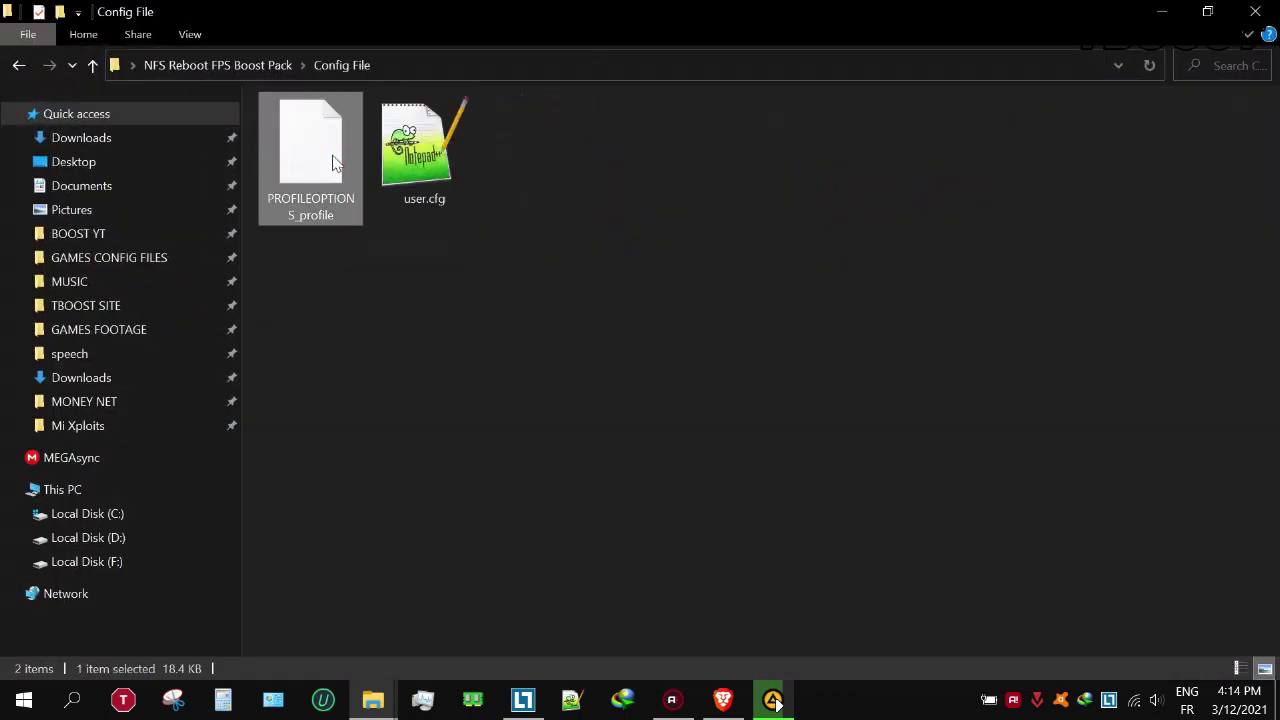
pyautogui.rightClick(335, 162)
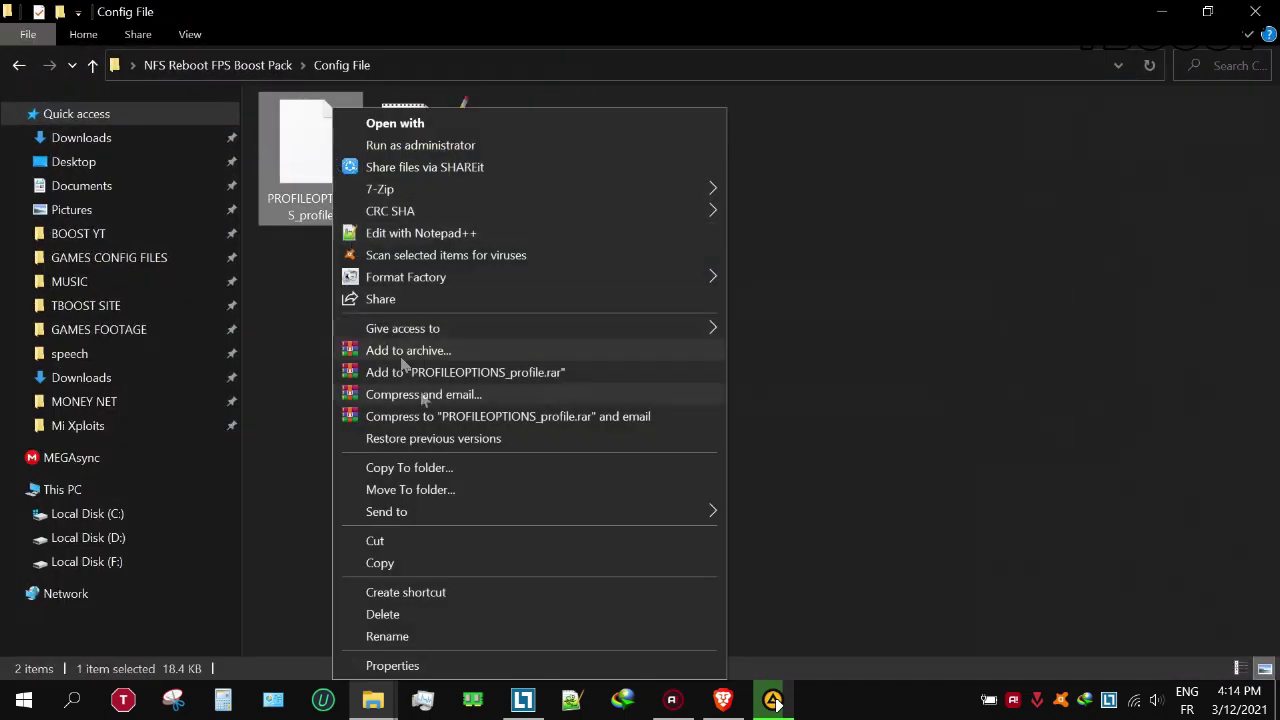
pyautogui.click(648, 562)
# Paste it into Documents\Need For Speed\settings, replacing the existing profile file
pyautogui.click(132, 189)
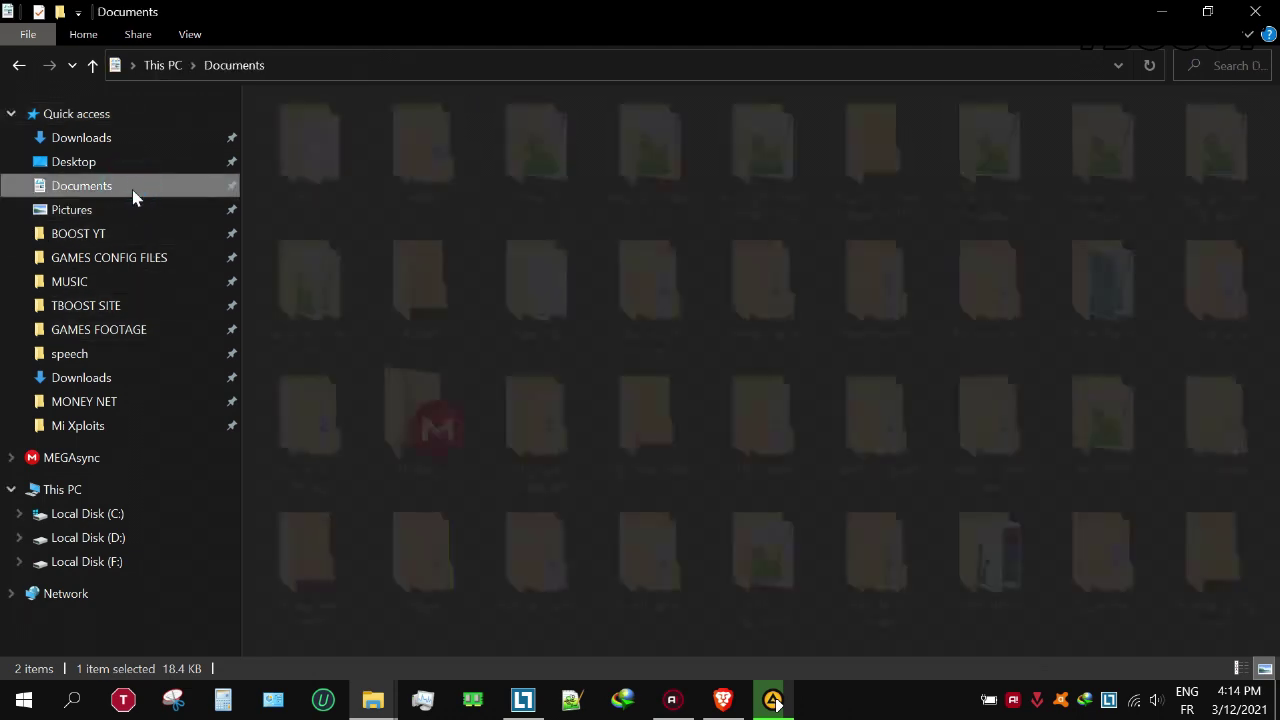
pyautogui.doubleClick(880, 420)
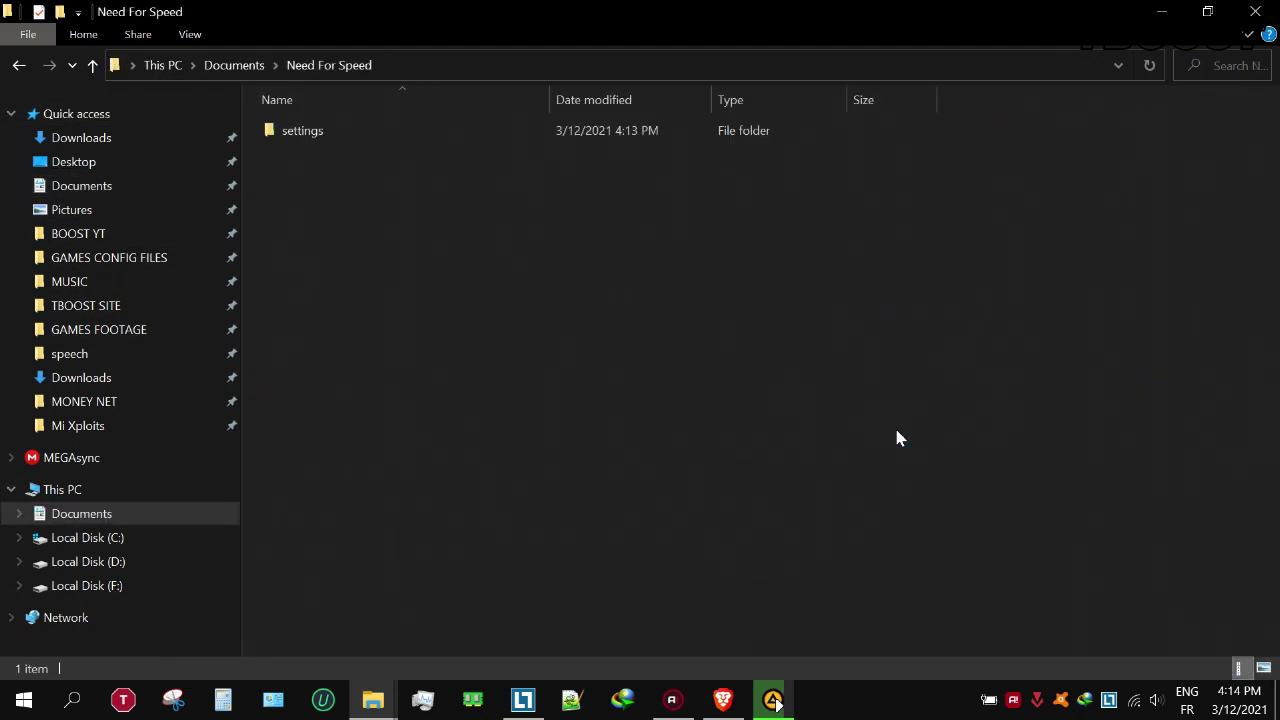
pyautogui.doubleClick(486, 134)
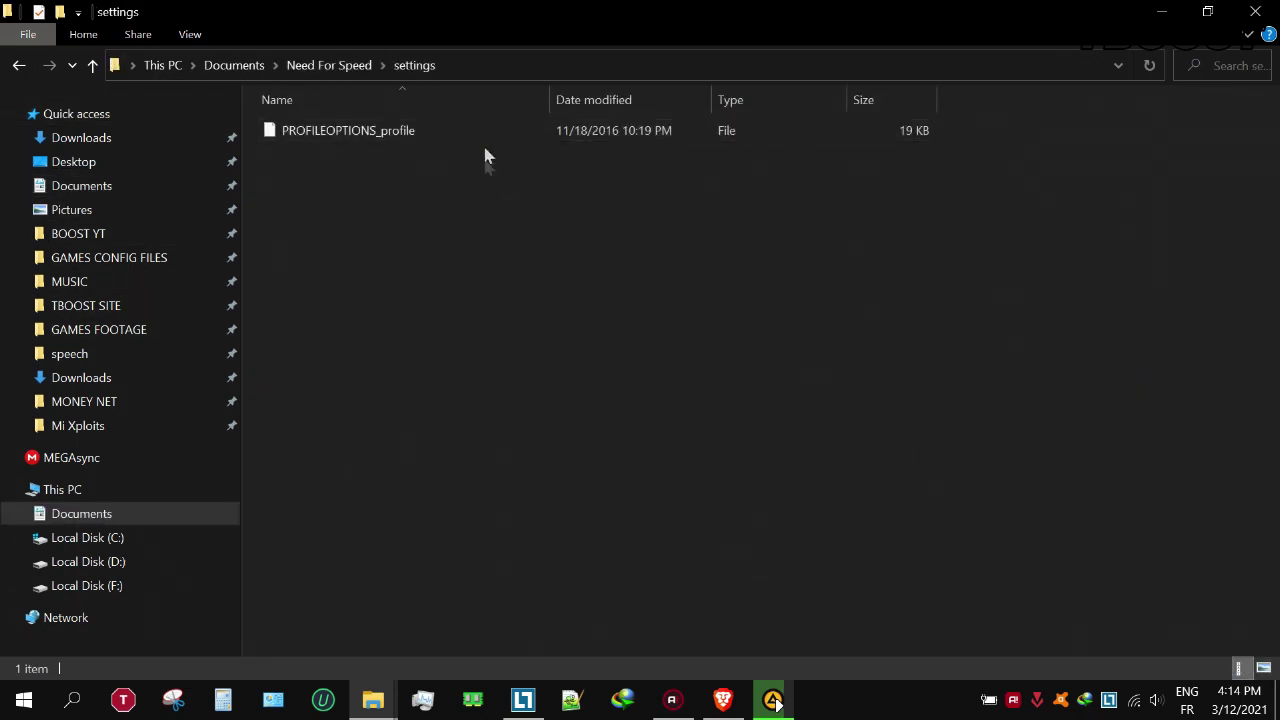
pyautogui.rightClick(490, 177)
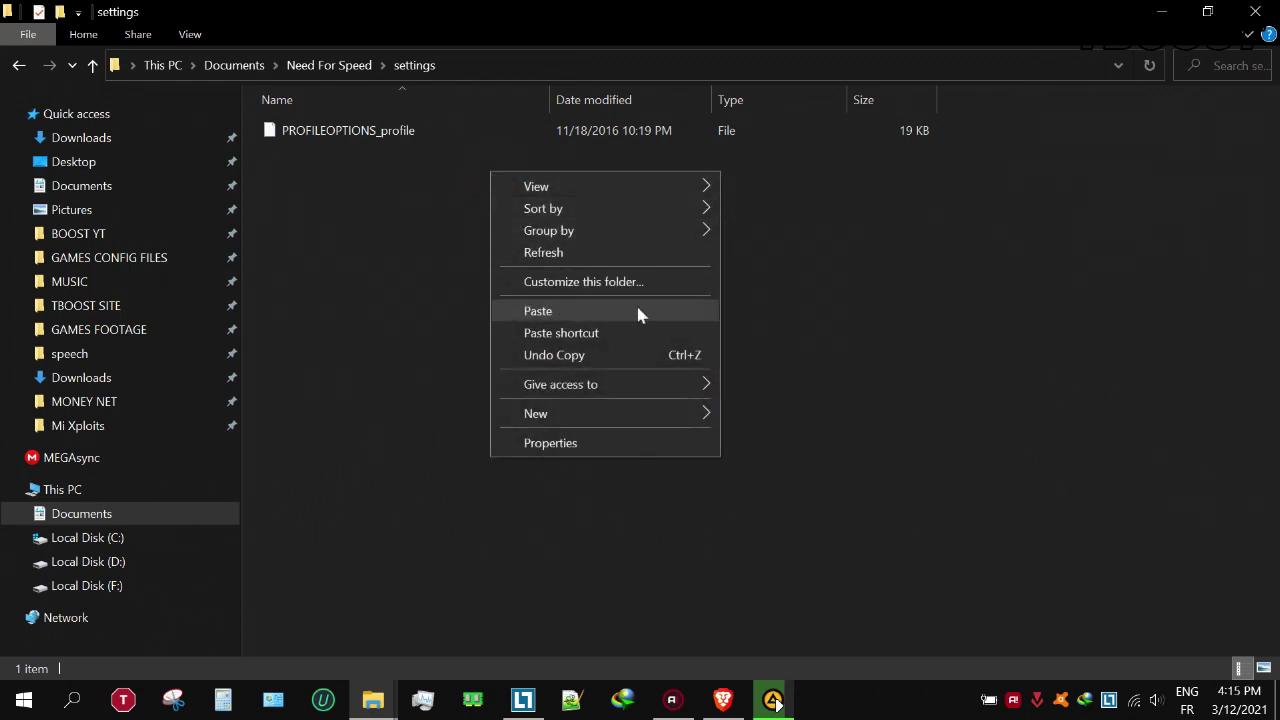
pyautogui.click(637, 313)
pyautogui.click(455, 311)
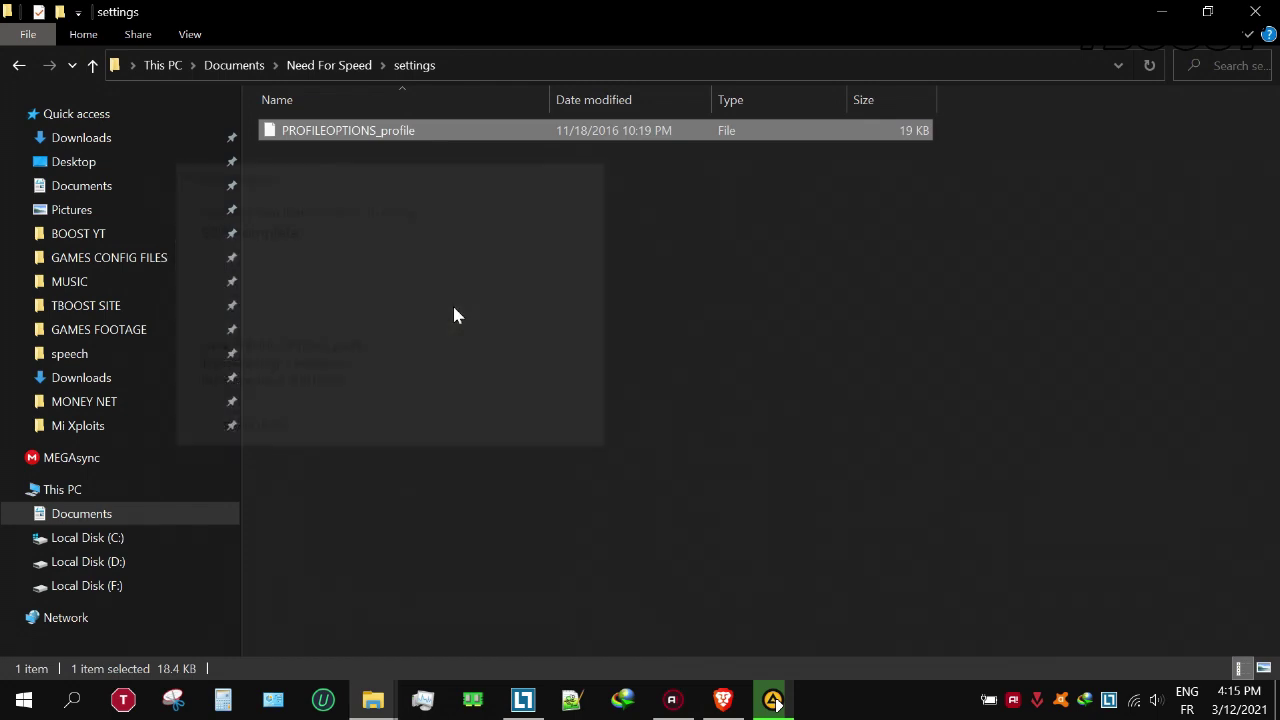
# Tick Read-only in PROFILEOPTIONS_profile's Properties
pyautogui.rightClick(490, 121)
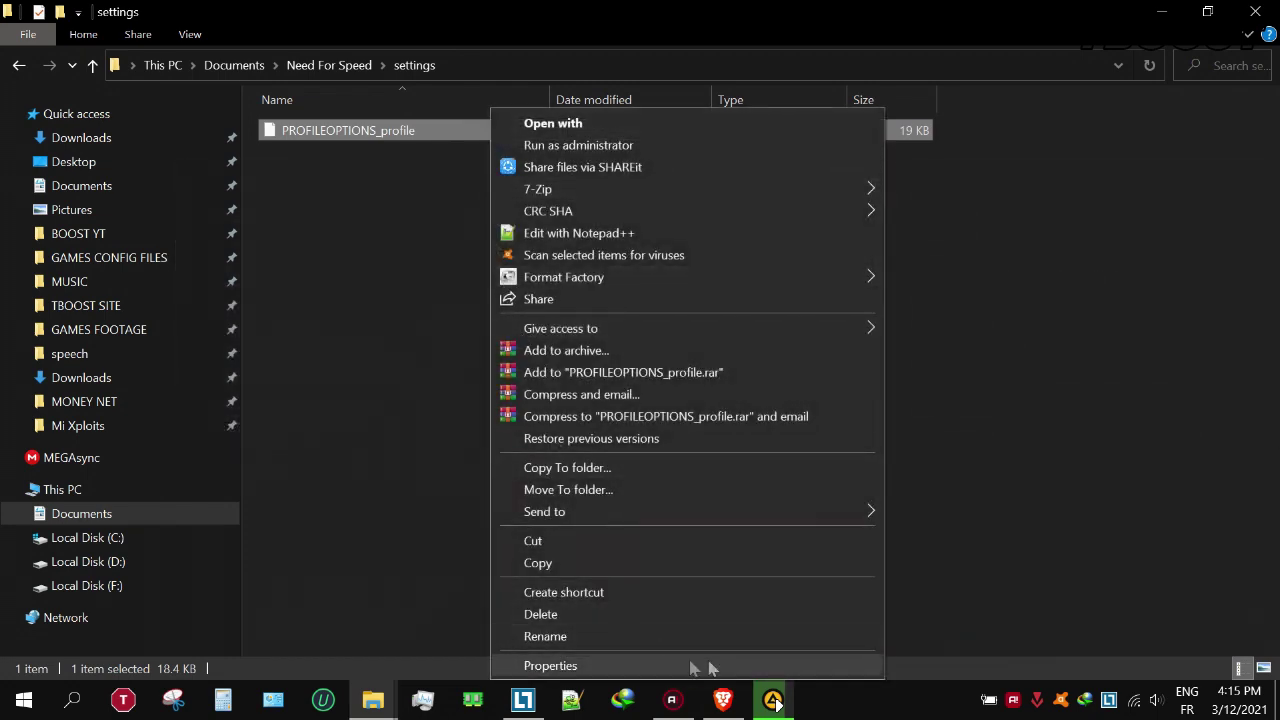
pyautogui.click(793, 666)
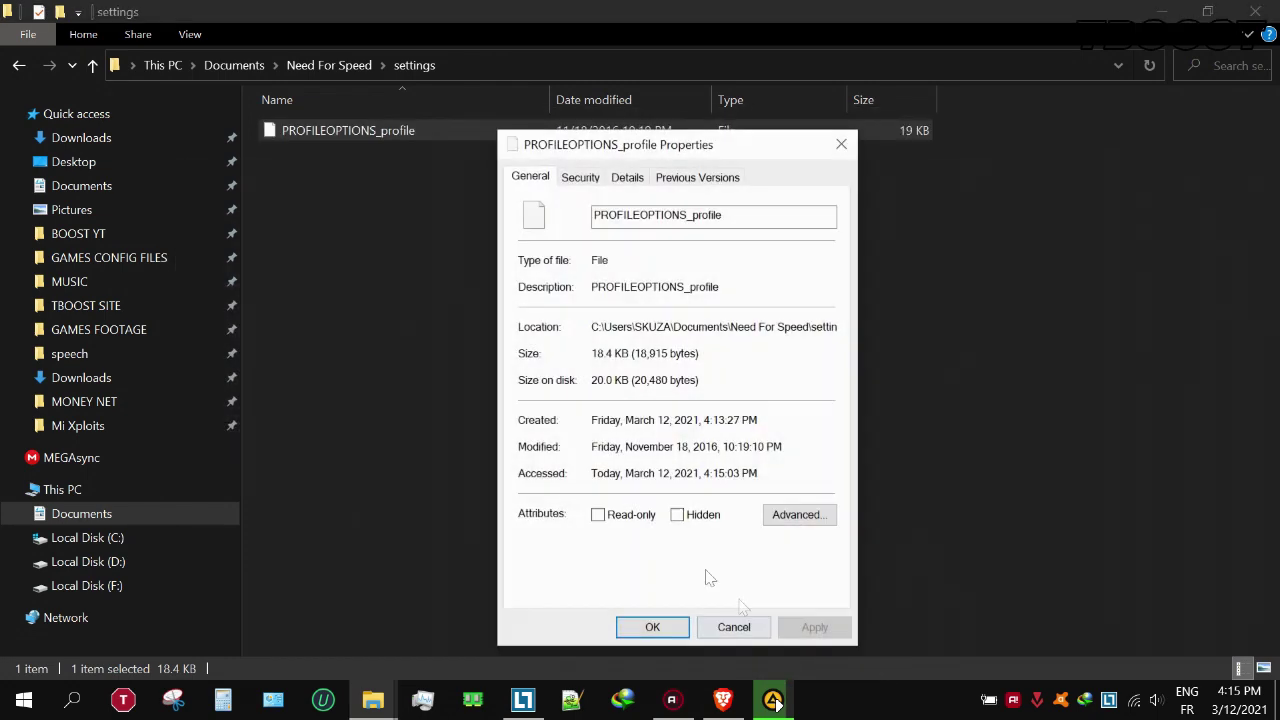
pyautogui.click(623, 516)
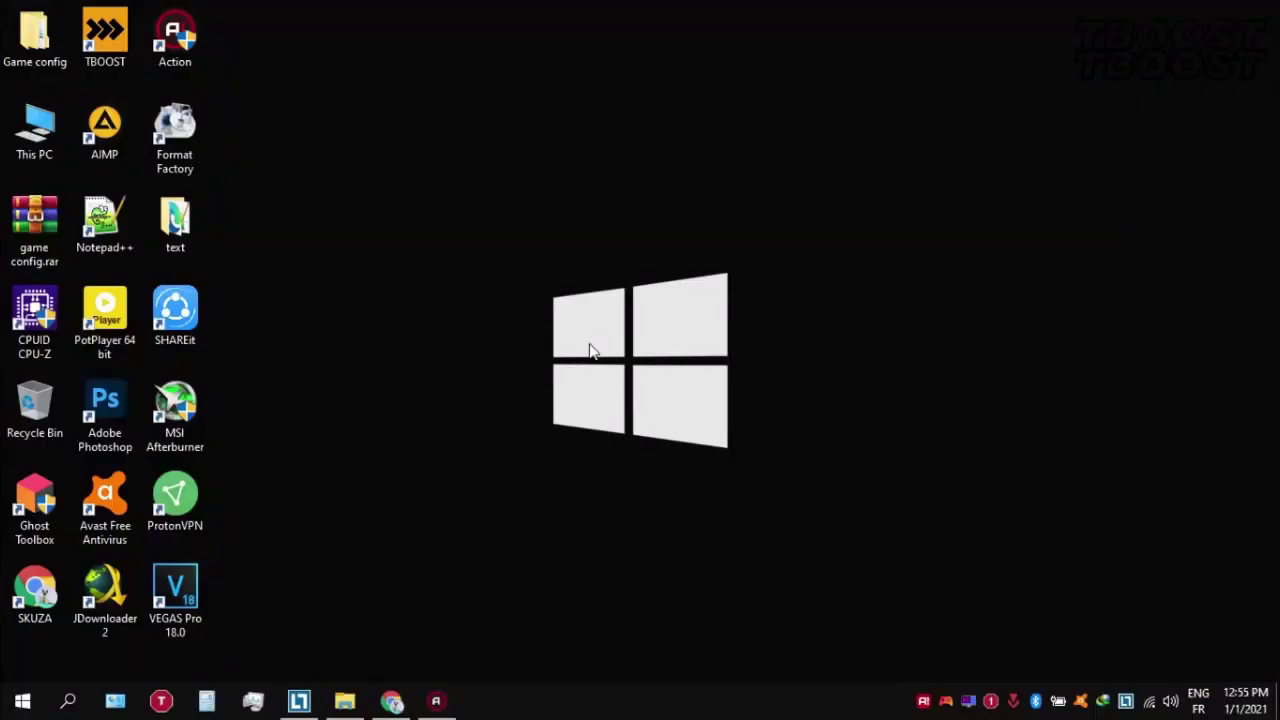
# Open Game config\Optimizations\Ultimate Perofrmance Command.txt in Notepad++ and copy its powercfg command line
pyautogui.doubleClick(50, 30)
pyautogui.doubleClick(322, 234)
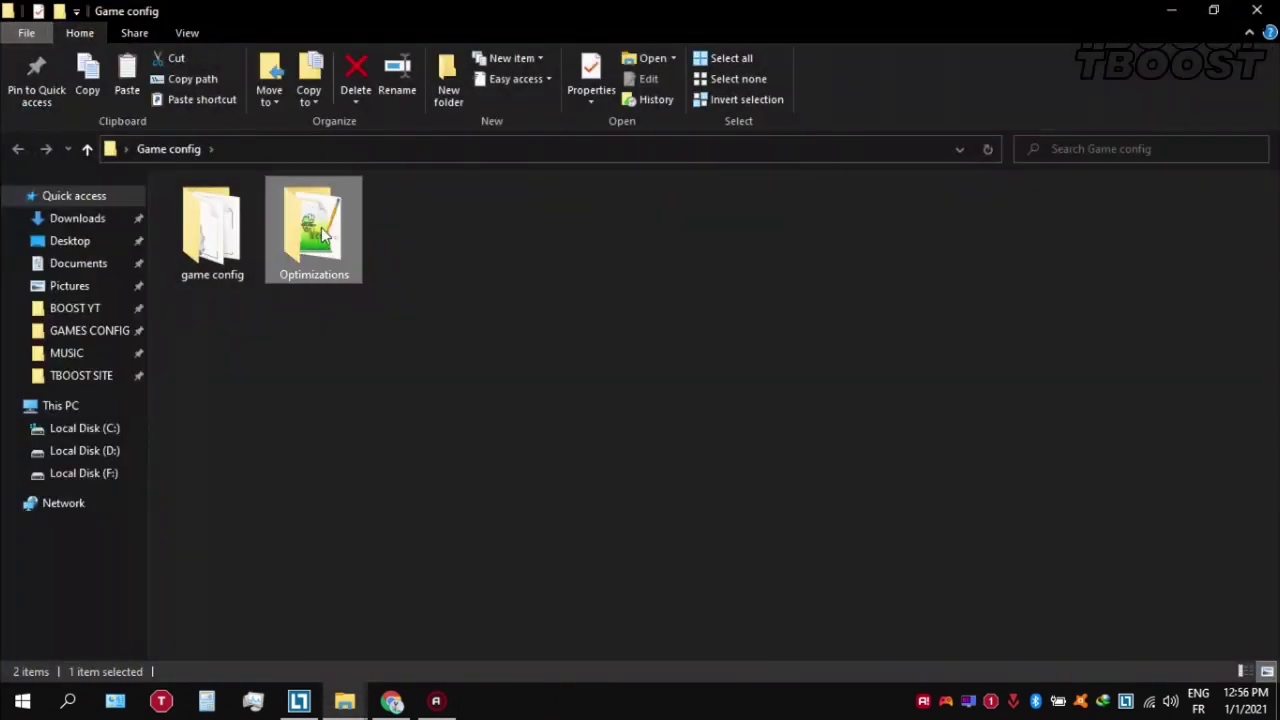
pyautogui.click(322, 234)
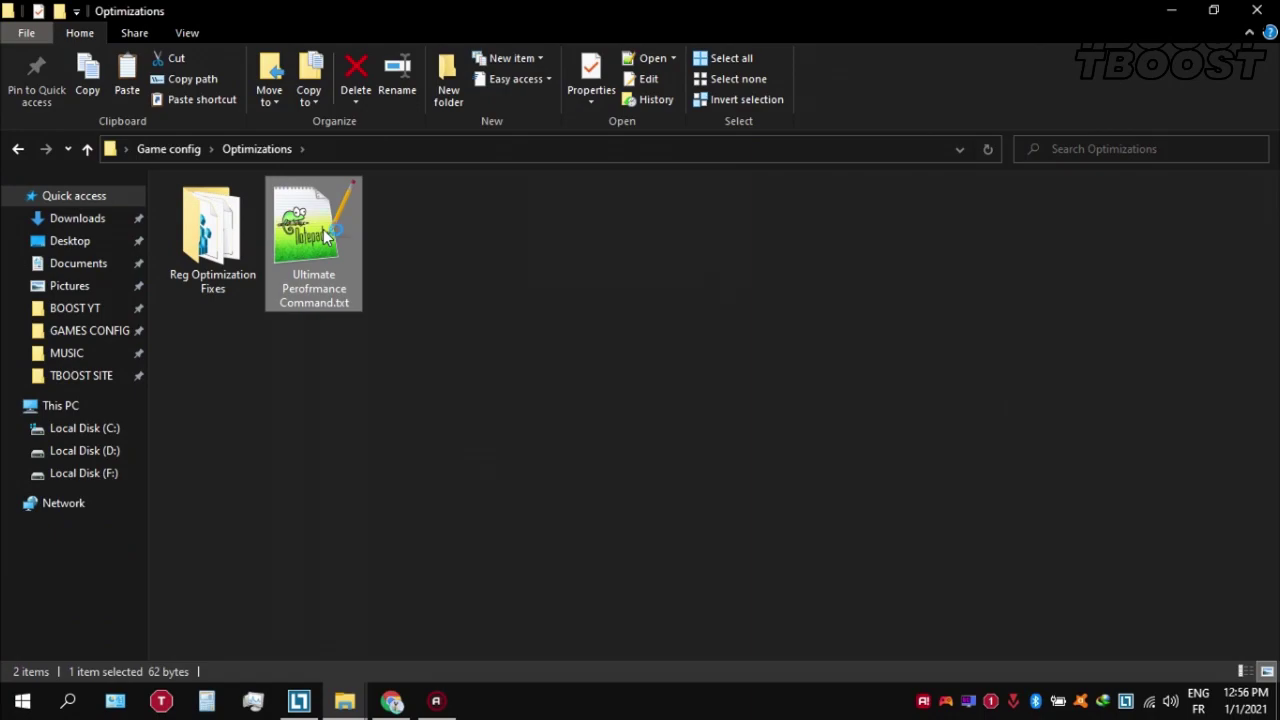
pyautogui.doubleClick(324, 234)
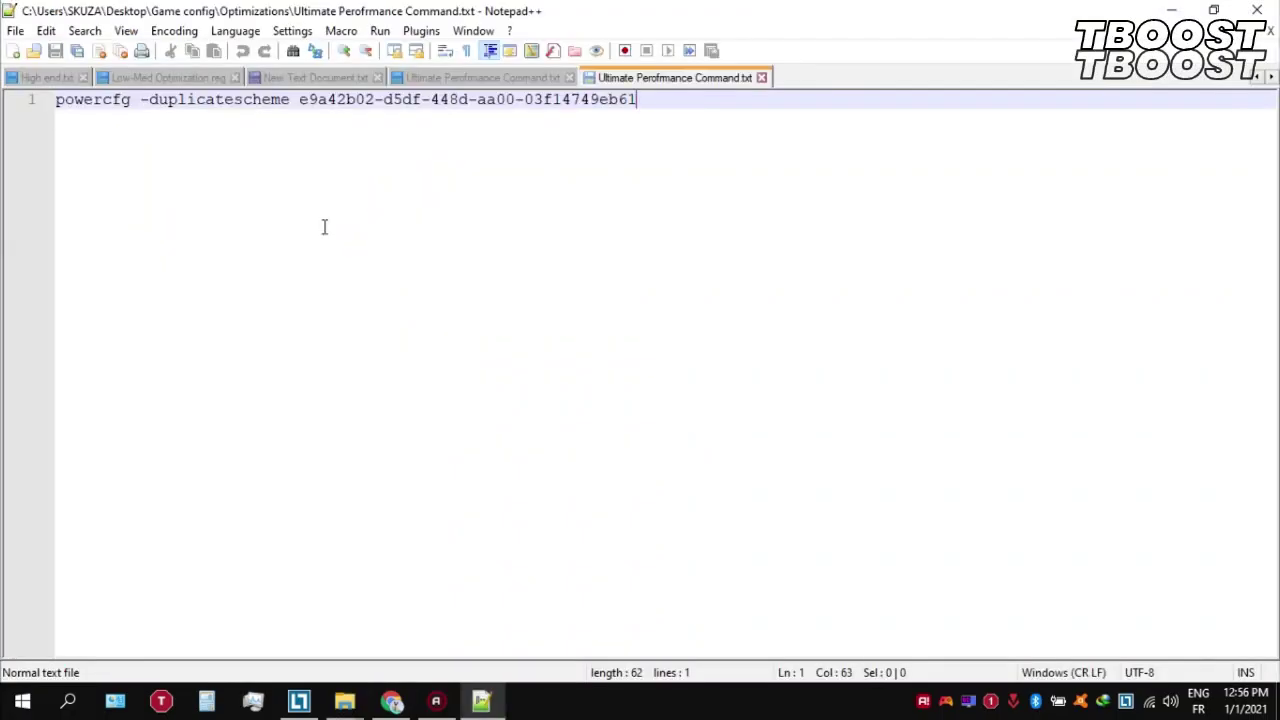
pyautogui.moveTo(671, 101); pyautogui.dragTo(56, 100)
pyautogui.rightClick(145, 99)
pyautogui.click(314, 131)
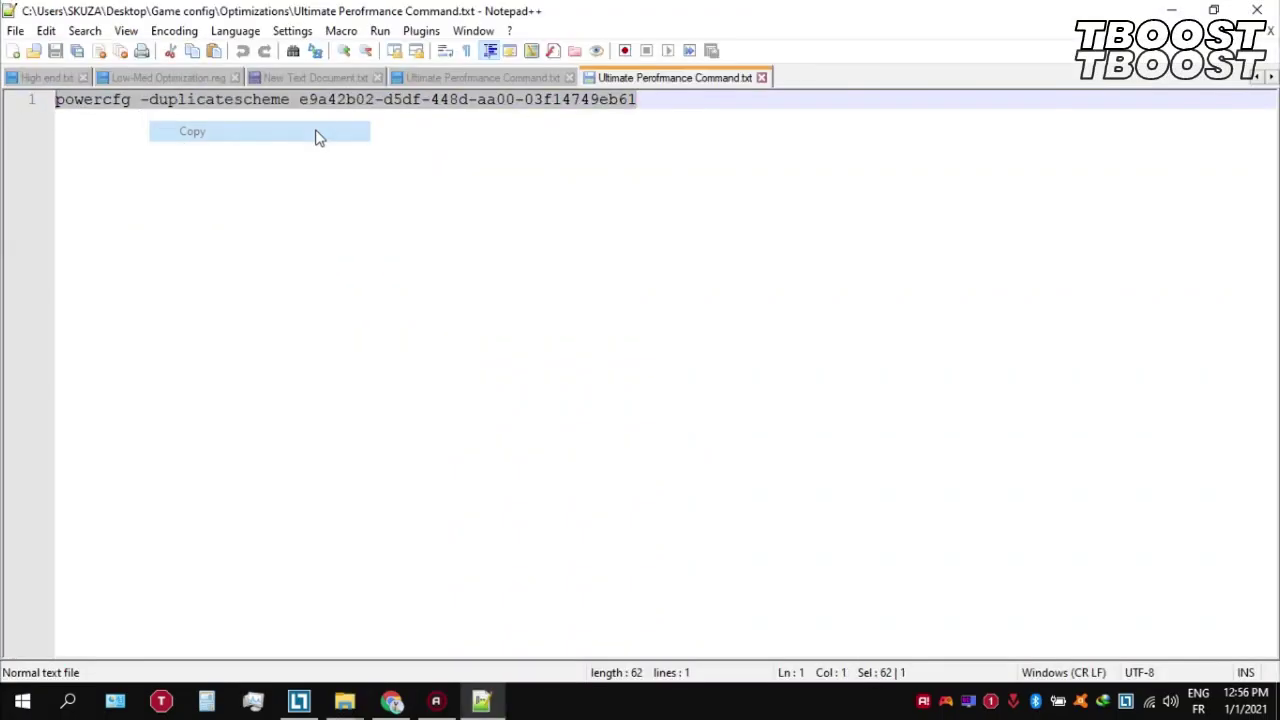
# Paste and run the powercfg duplicatescheme command in an administrator Command Prompt
pyautogui.click(22, 702)
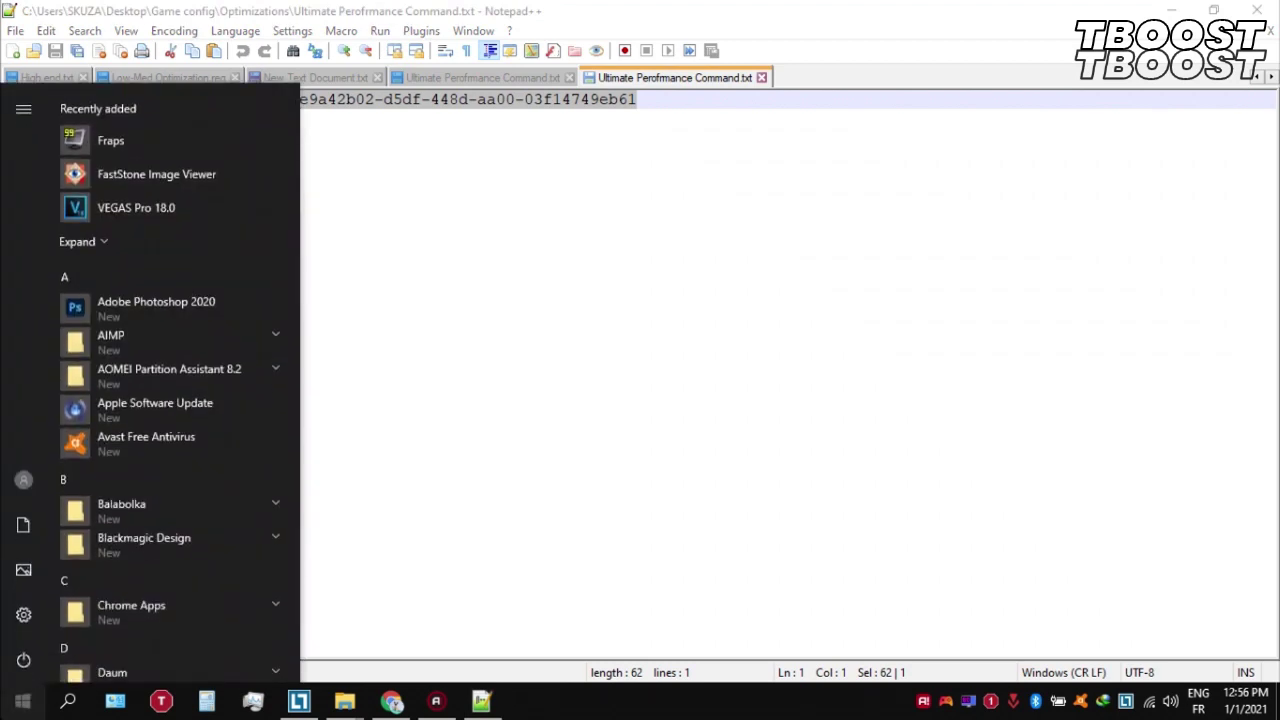
pyautogui.write('cmd')
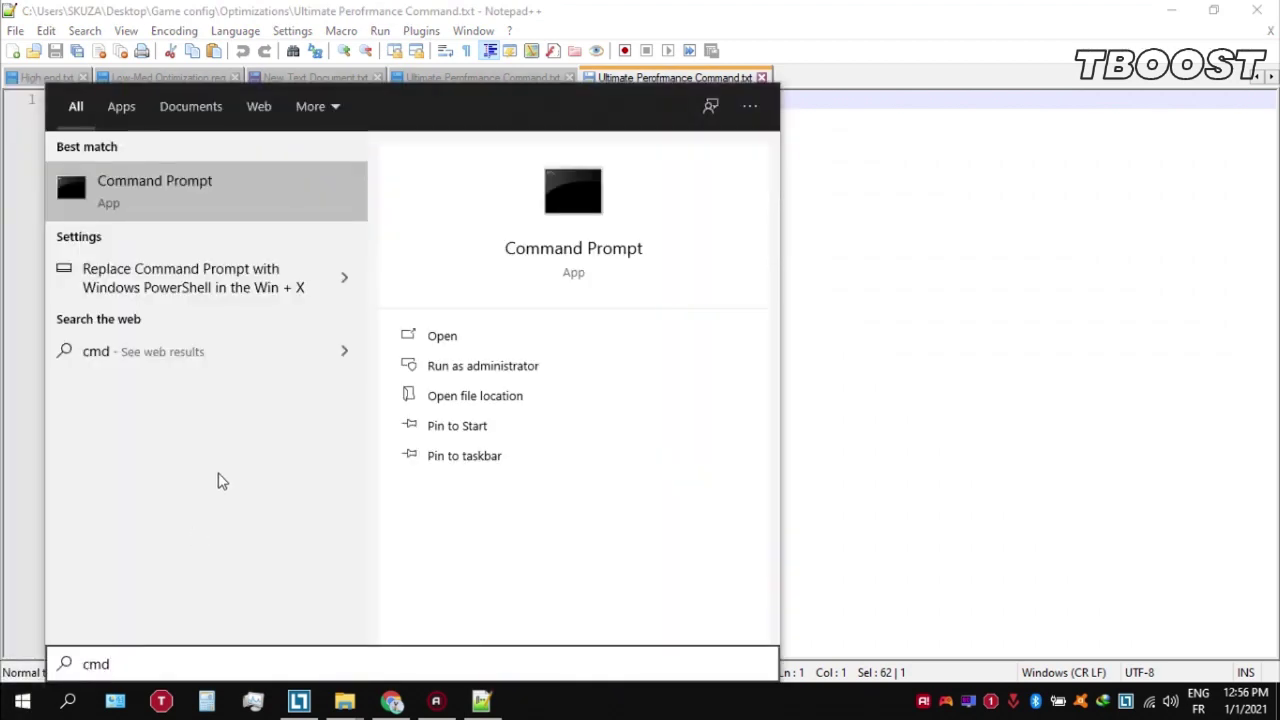
pyautogui.rightClick(190, 186)
pyautogui.click(300, 198)
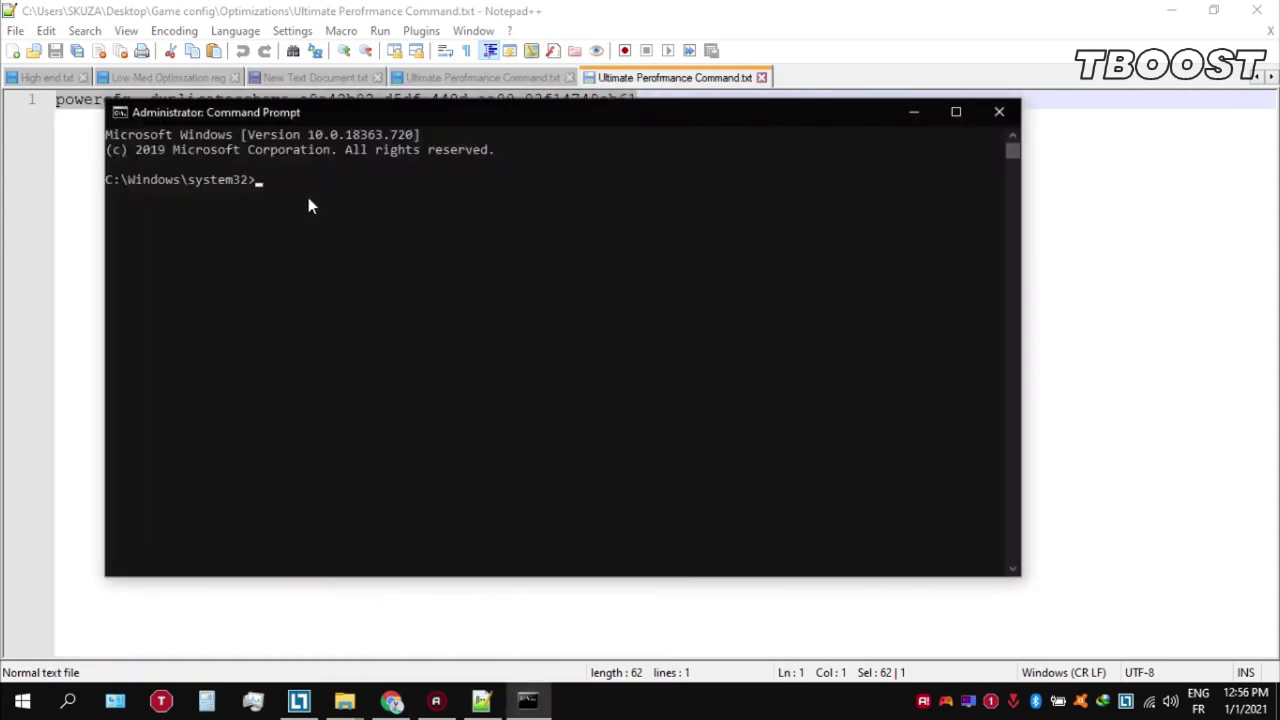
pyautogui.rightClick(319, 113)
pyautogui.moveTo(362, 256)
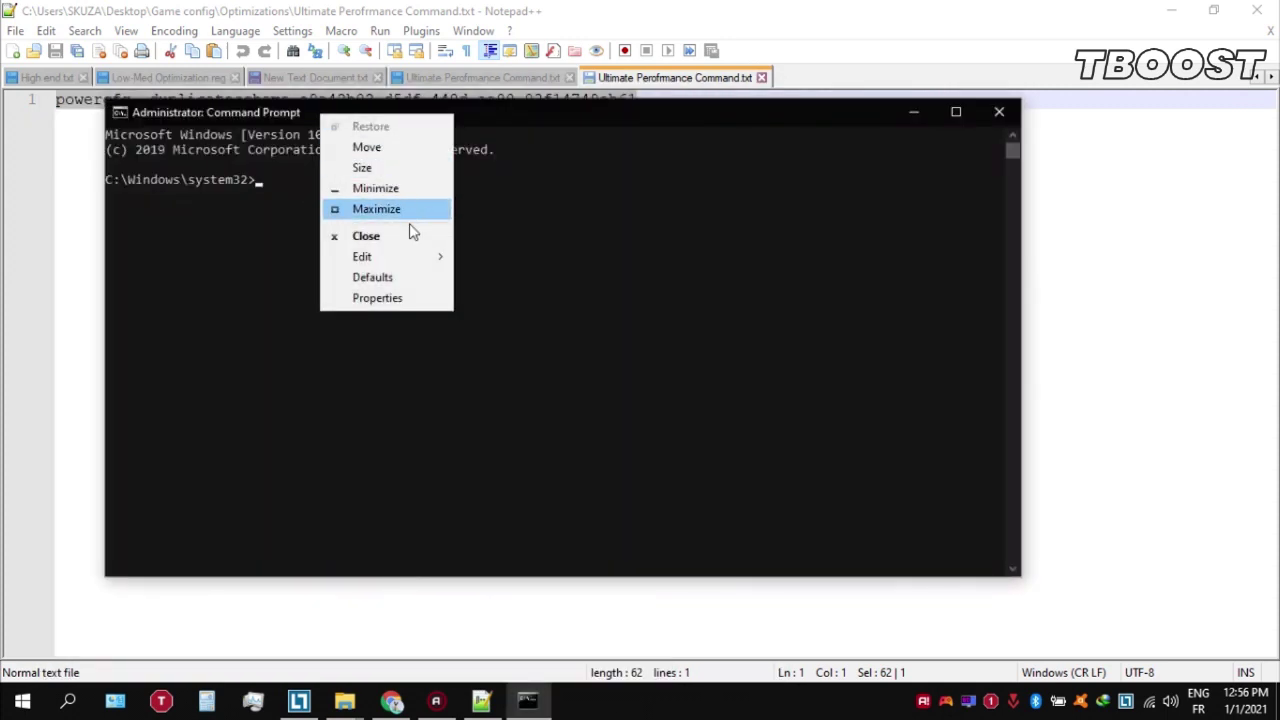
pyautogui.click(512, 294)
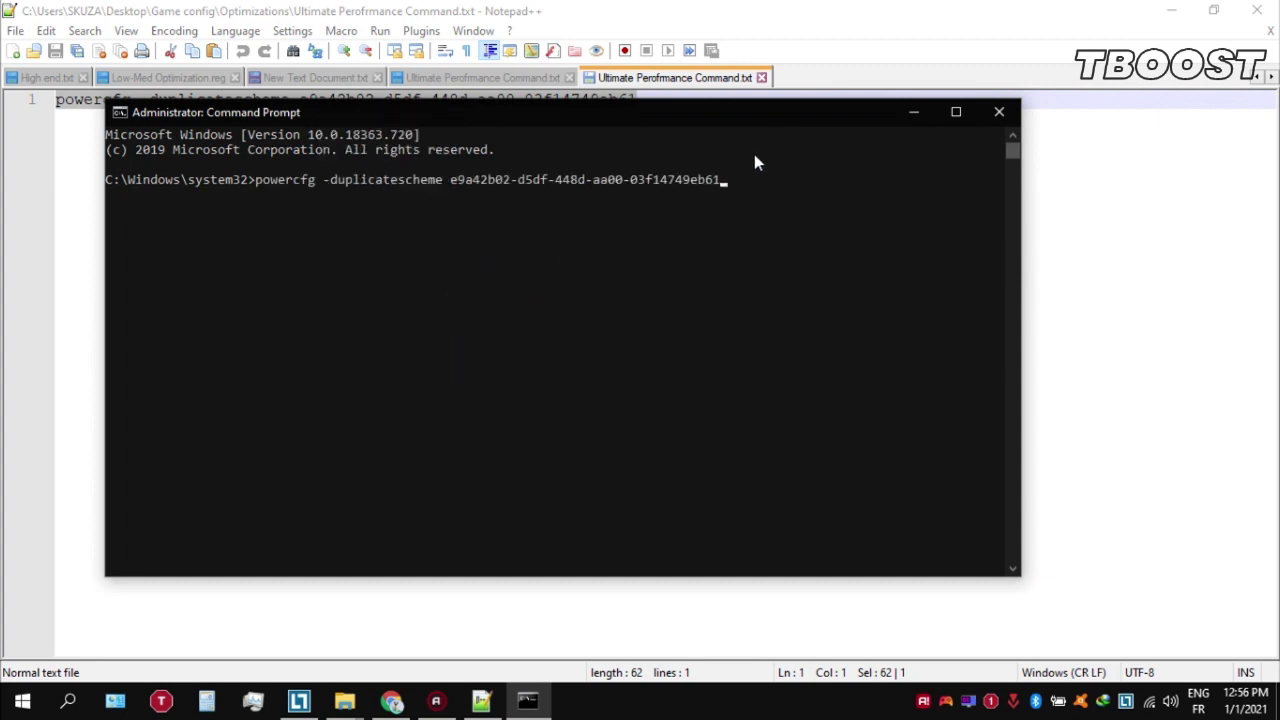
pyautogui.press('Return')
# Close Command Prompt, make Ultimate Performance the active power plan, and open Game config\Optimizations
pyautogui.click(1011, 113)
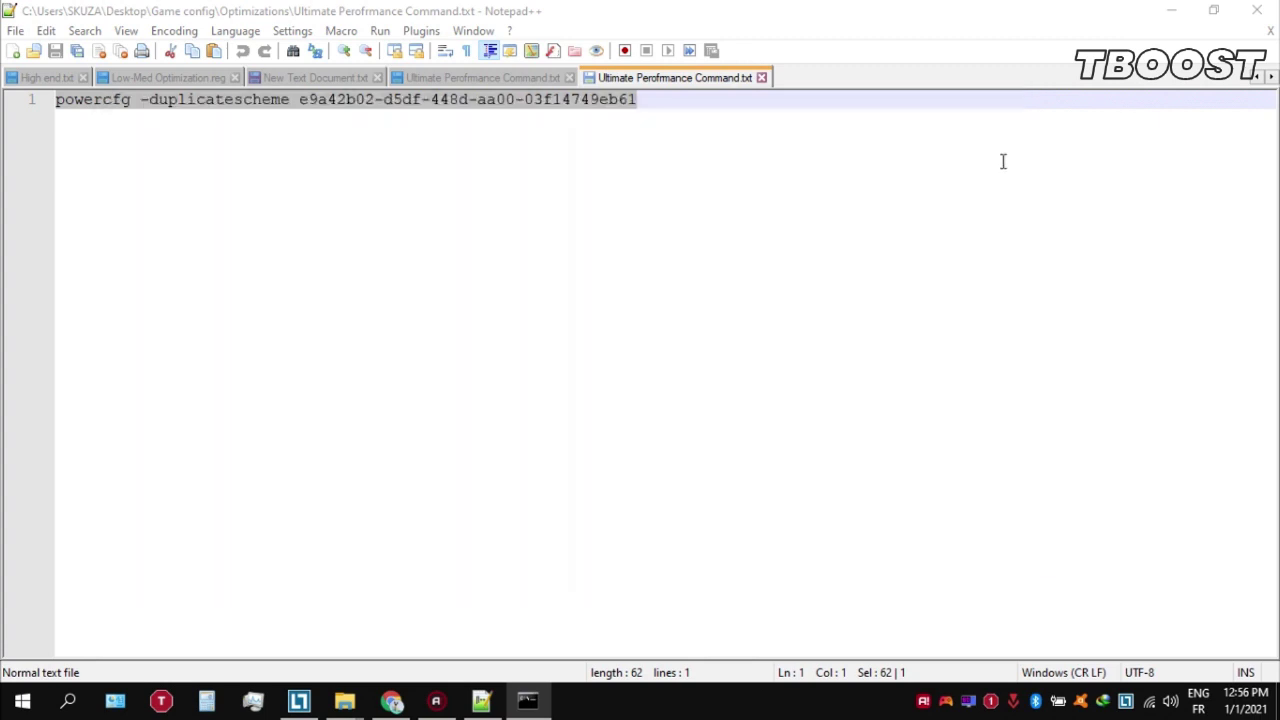
pyautogui.rightClick(1058, 700)
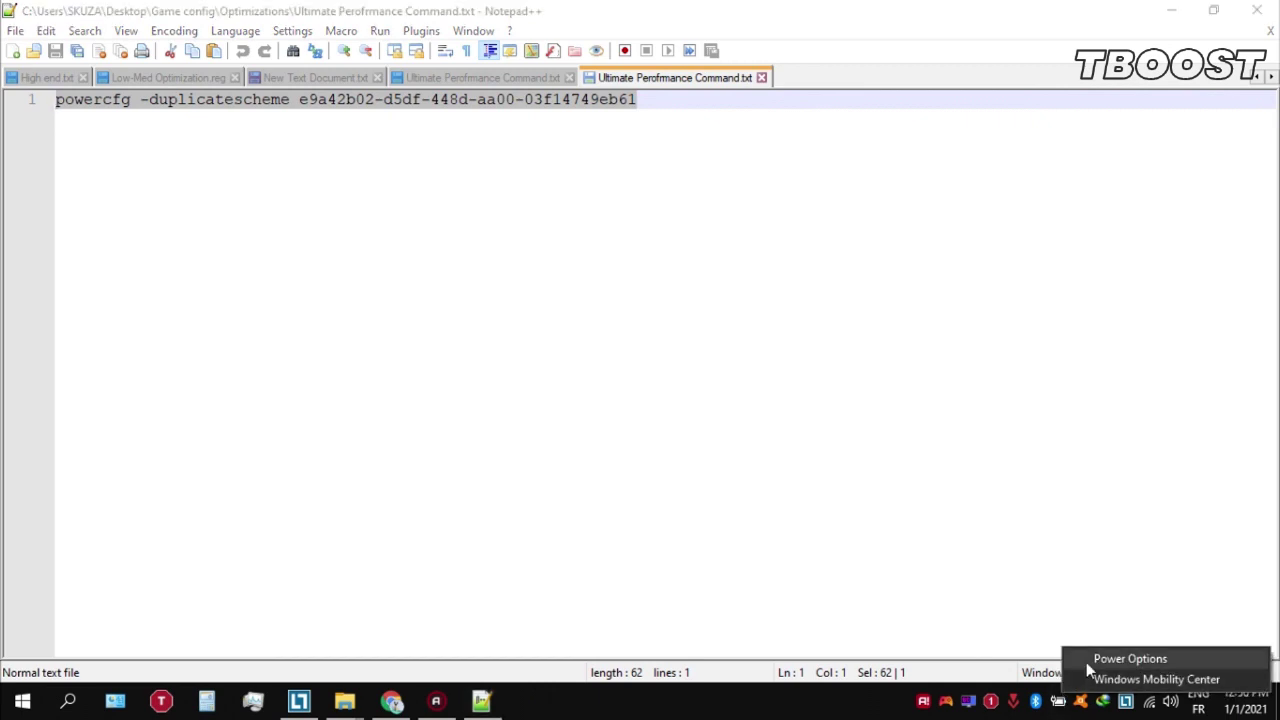
pyautogui.click(1086, 660)
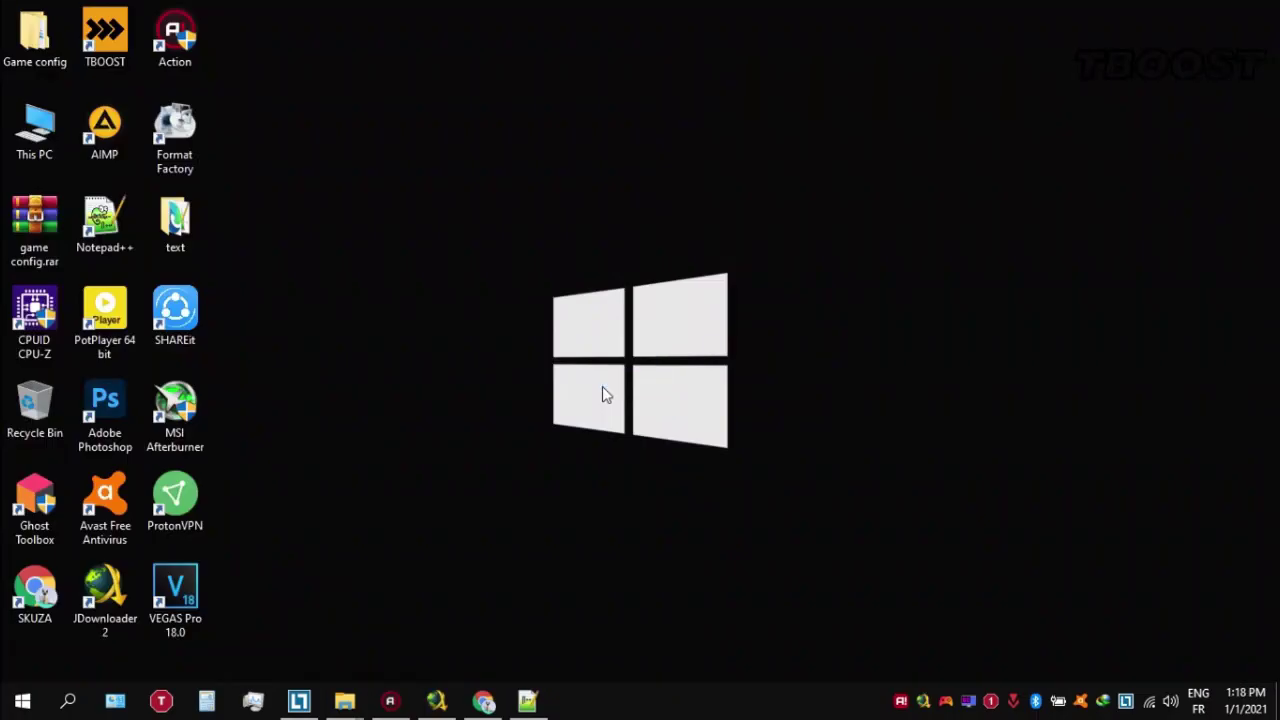
pyautogui.doubleClick(30, 45)
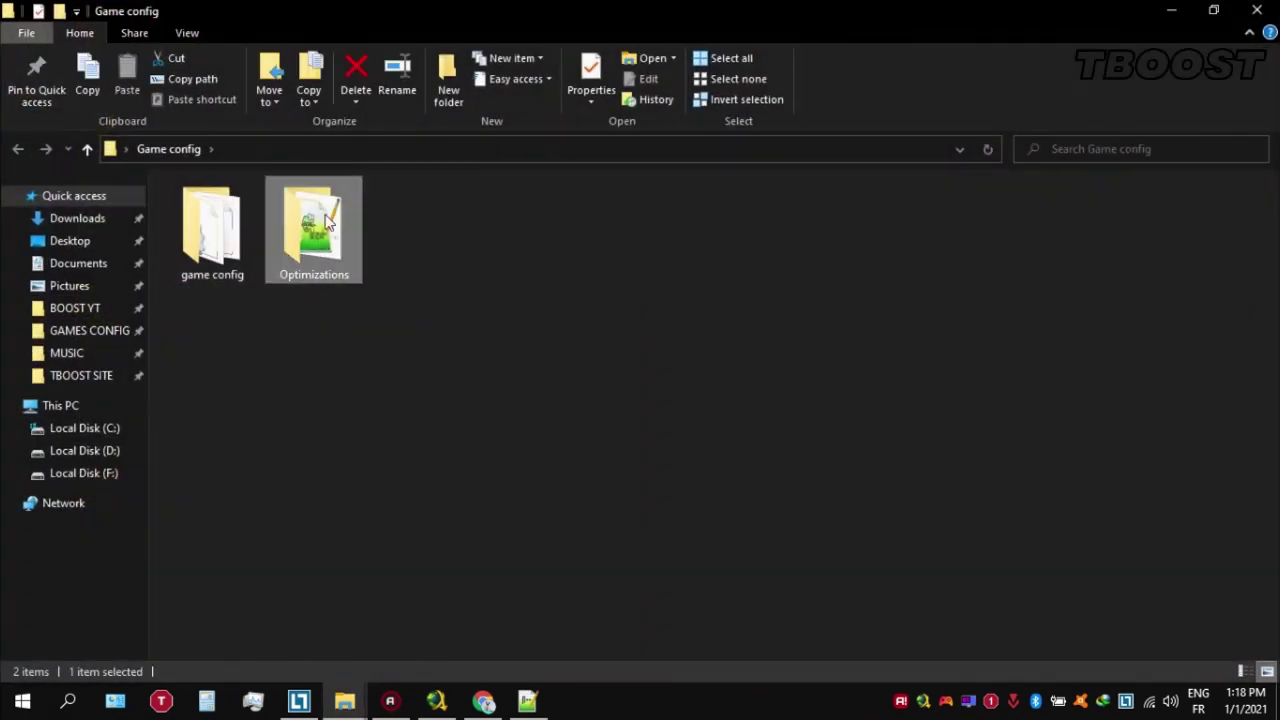
pyautogui.doubleClick(318, 226)
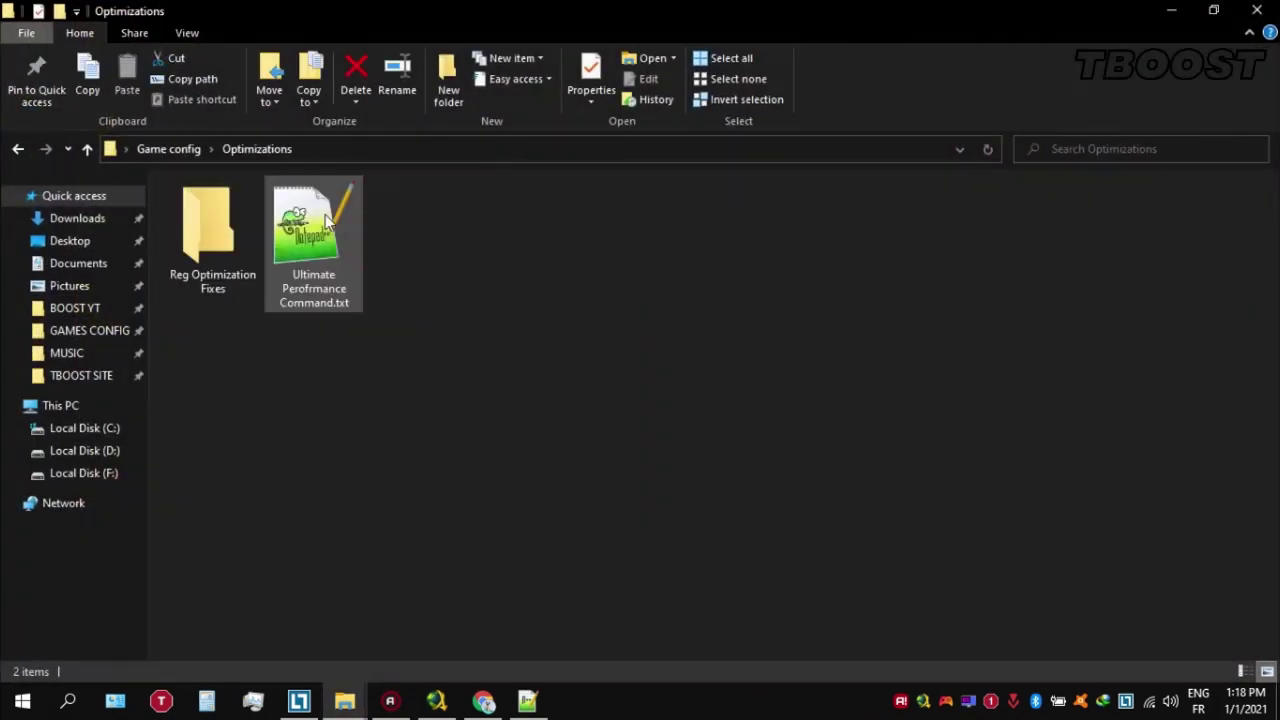
# In Reg Optimization Fixes, merge Disable DVR 1 and Disable DVR 2 into the registry
pyautogui.doubleClick(215, 230)
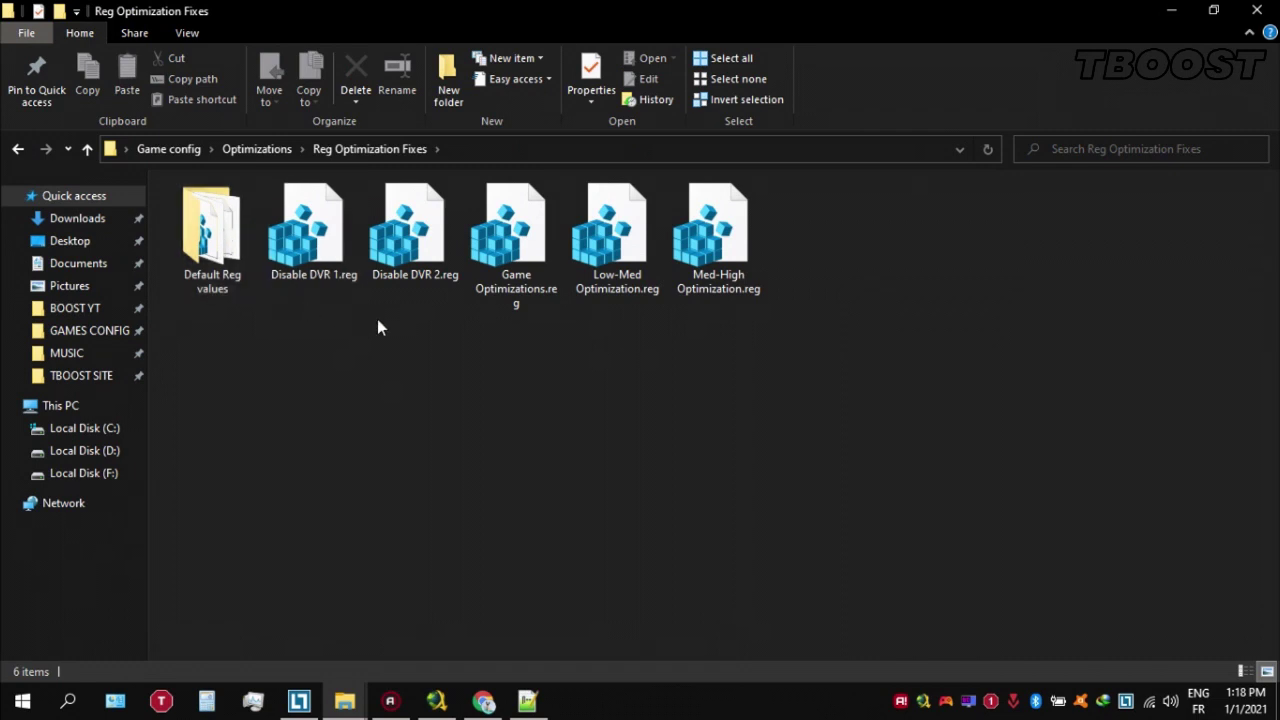
pyautogui.click(328, 259)
pyautogui.keyDown('shift'); pyautogui.click(741, 218); pyautogui.keyUp('shift')
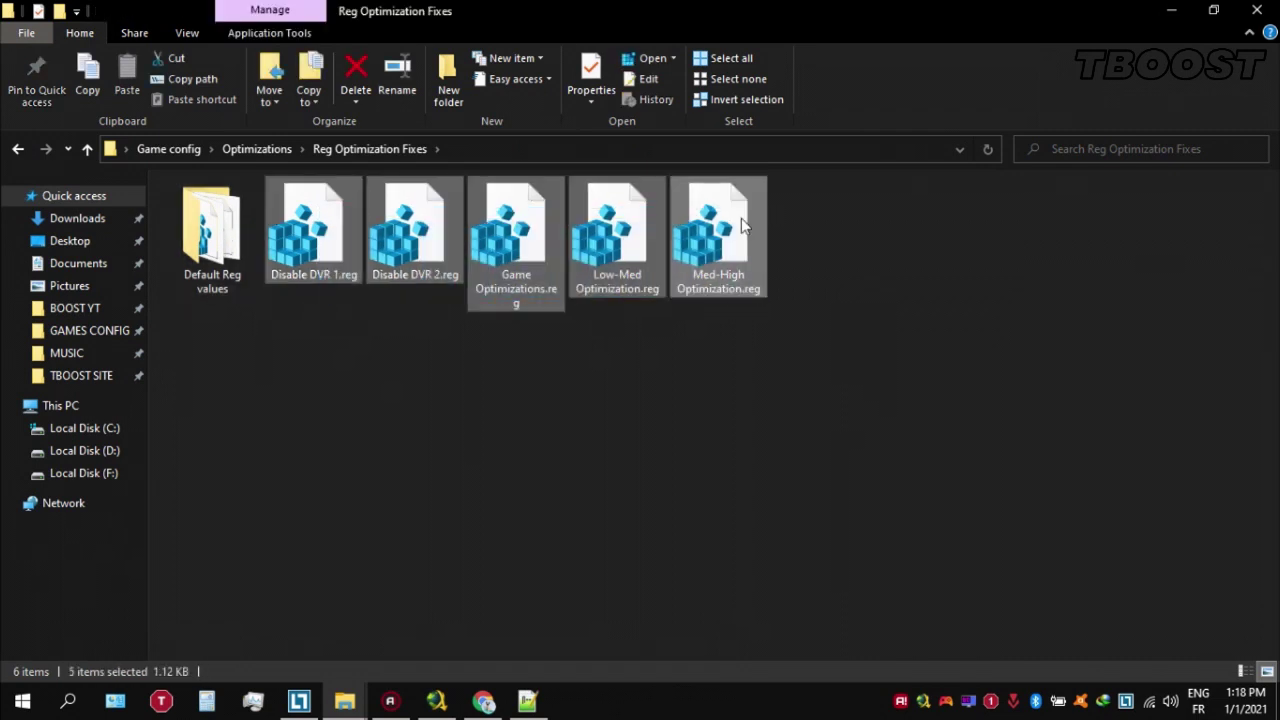
pyautogui.click(315, 326)
pyautogui.doubleClick(321, 246)
pyautogui.click(766, 380)
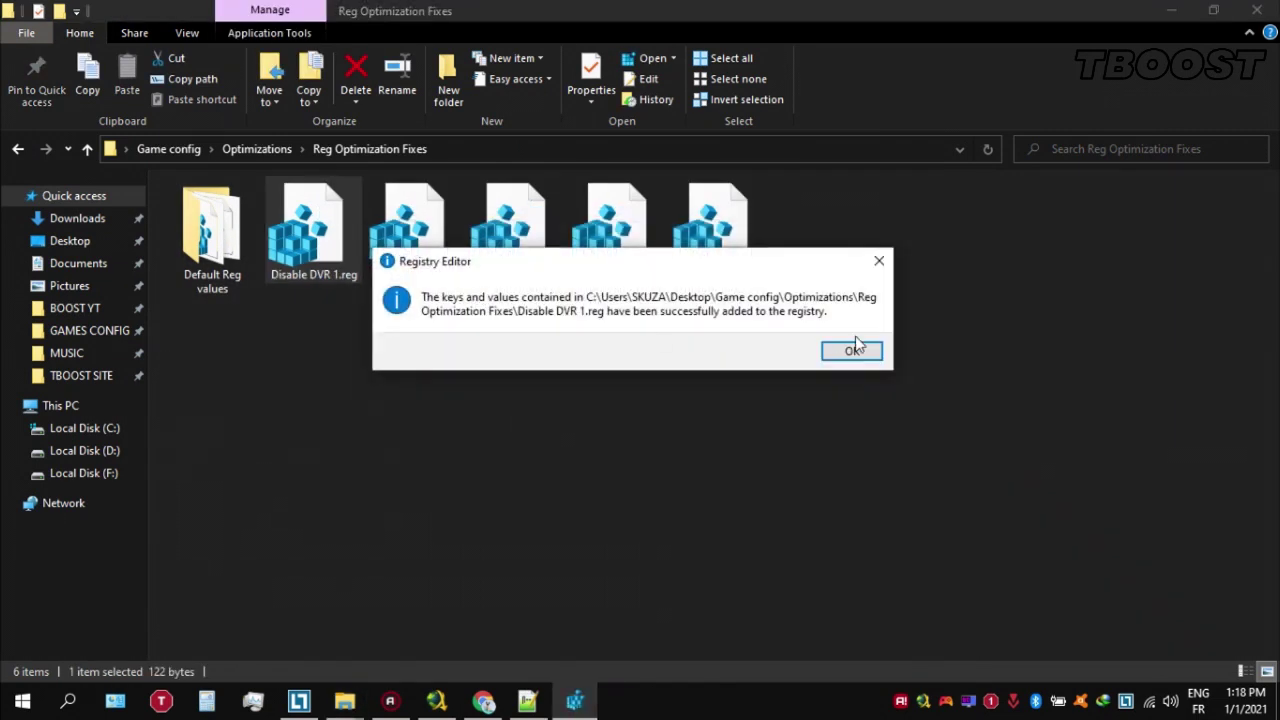
pyautogui.click(851, 349)
pyautogui.click(439, 259)
pyautogui.doubleClick(439, 259)
pyautogui.click(763, 378)
pyautogui.click(851, 349)
# Merge Game Optimizations and Low-Med Optimization into the registry
pyautogui.click(512, 240)
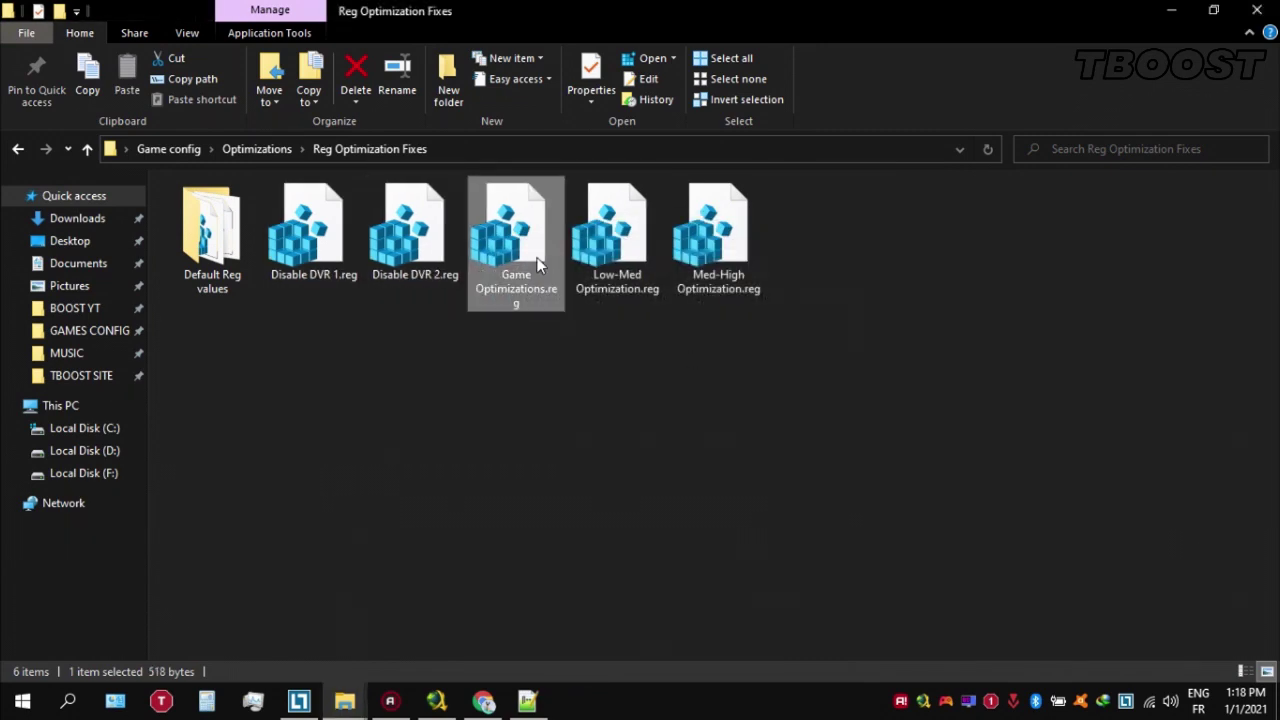
pyautogui.doubleClick(512, 240)
pyautogui.click(780, 379)
pyautogui.click(851, 349)
pyautogui.doubleClick(617, 240)
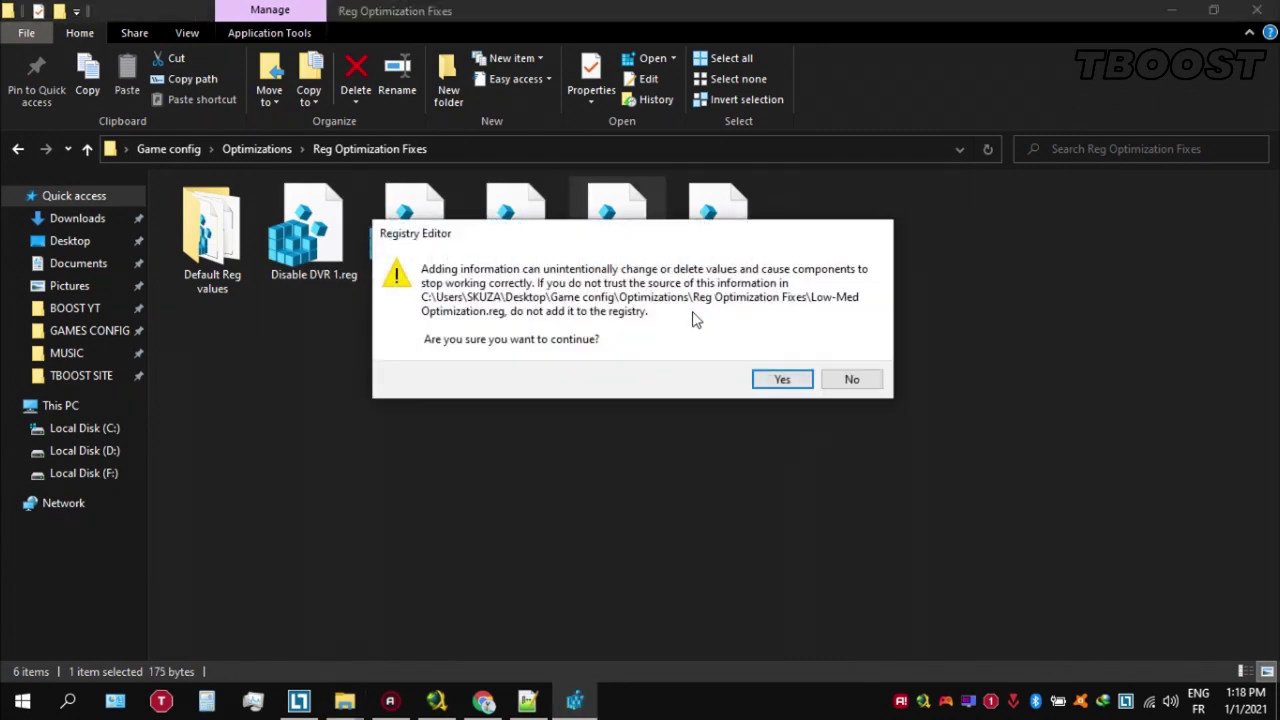
pyautogui.click(784, 380)
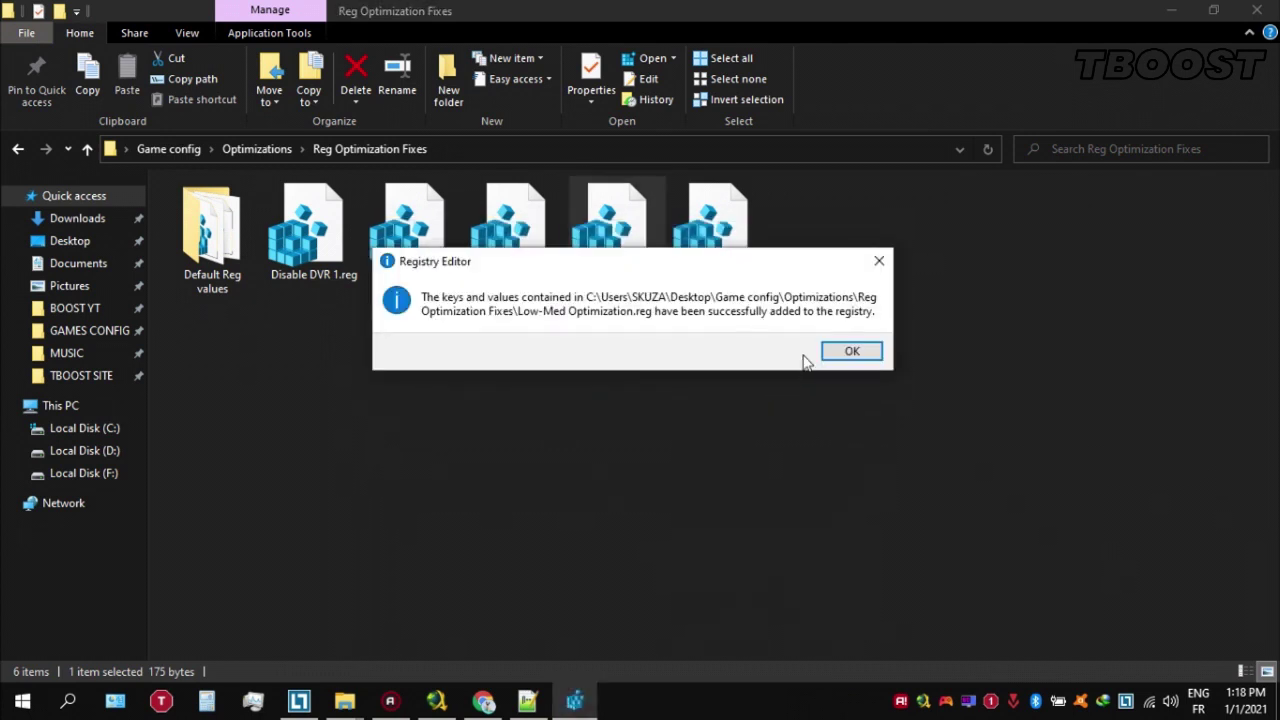
pyautogui.click(851, 349)
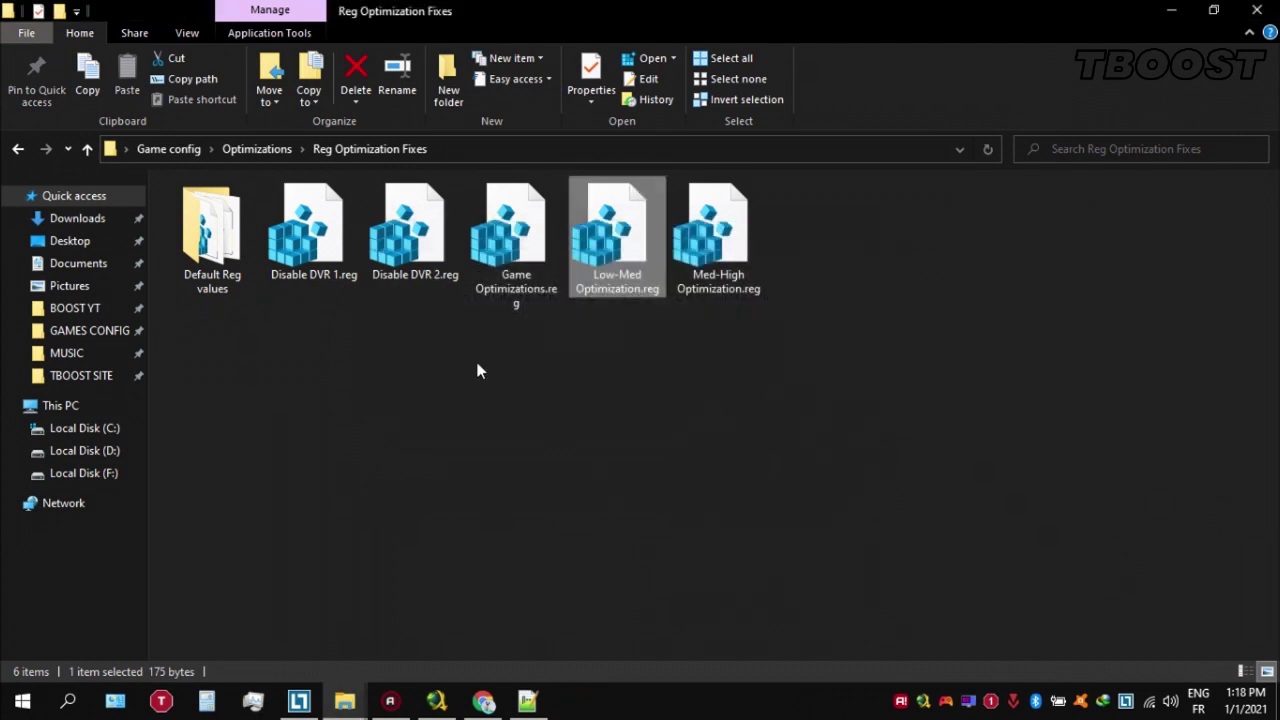
# Inspect the four Re-Enable files in Default Reg values, then go back up
pyautogui.doubleClick(240, 258)
pyautogui.moveTo(203, 338)
pyautogui.mouseDown()
pyautogui.moveTo(557, 189)
pyautogui.moveTo(593, 214)
pyautogui.mouseUp()
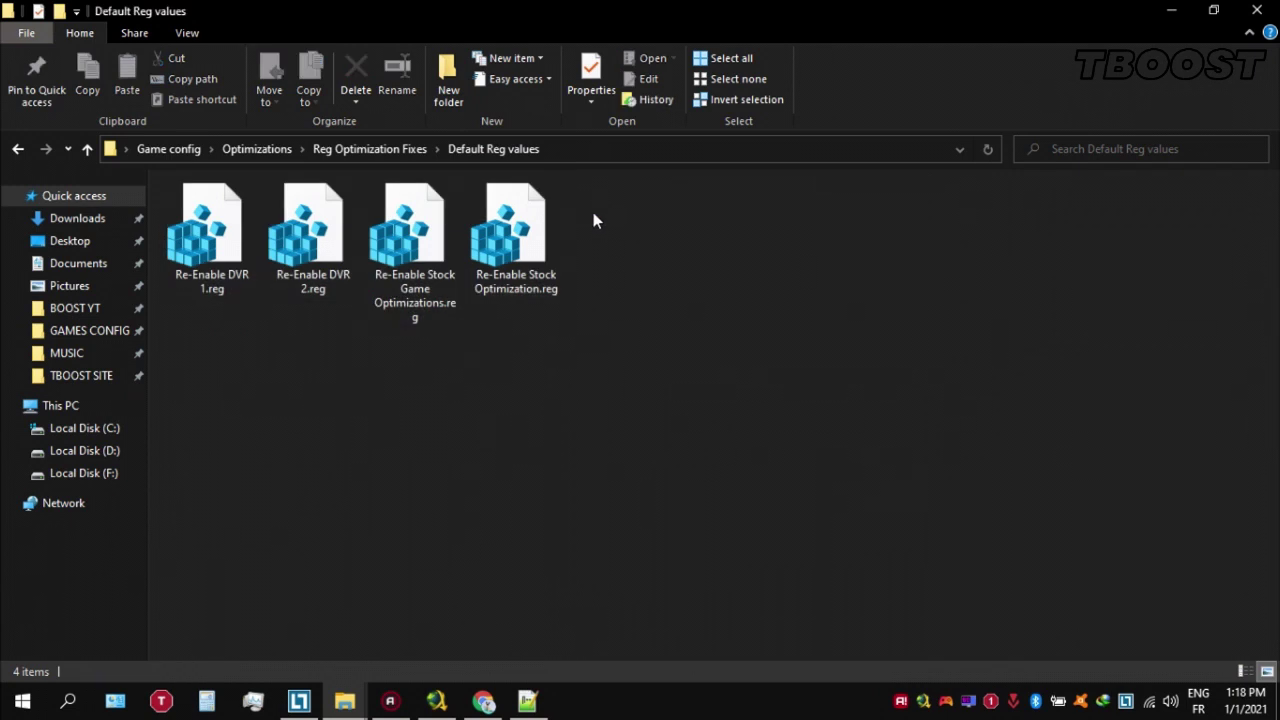
pyautogui.click(372, 149)
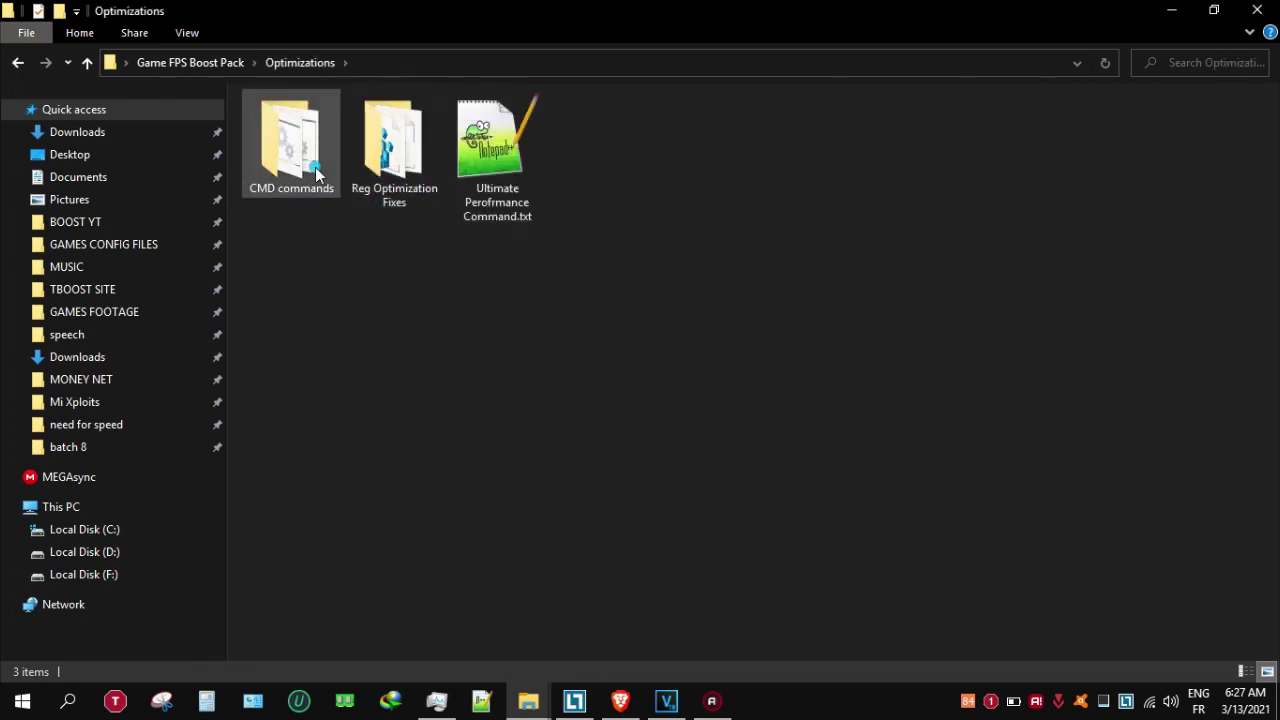
# Run Disable Windows Tracking and Spyware and Remove Temp Files from CMD commands as administrator
pyautogui.doubleClick(316, 172)
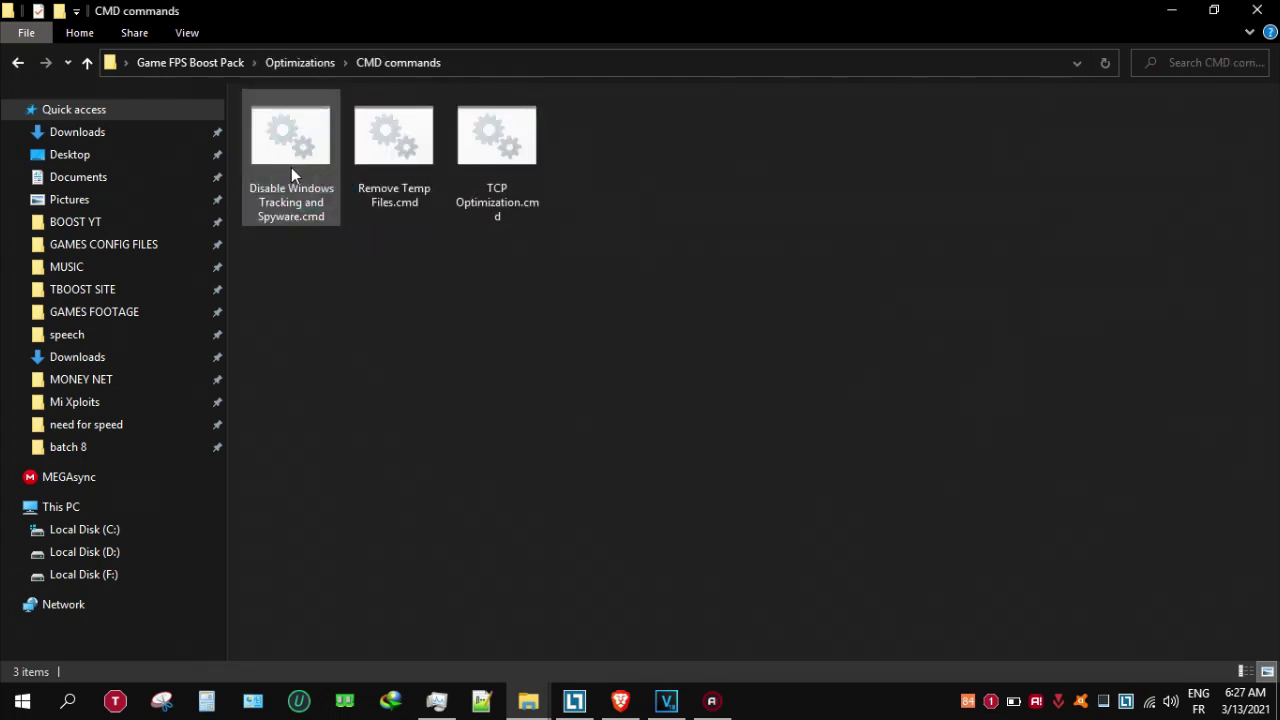
pyautogui.rightClick(291, 167)
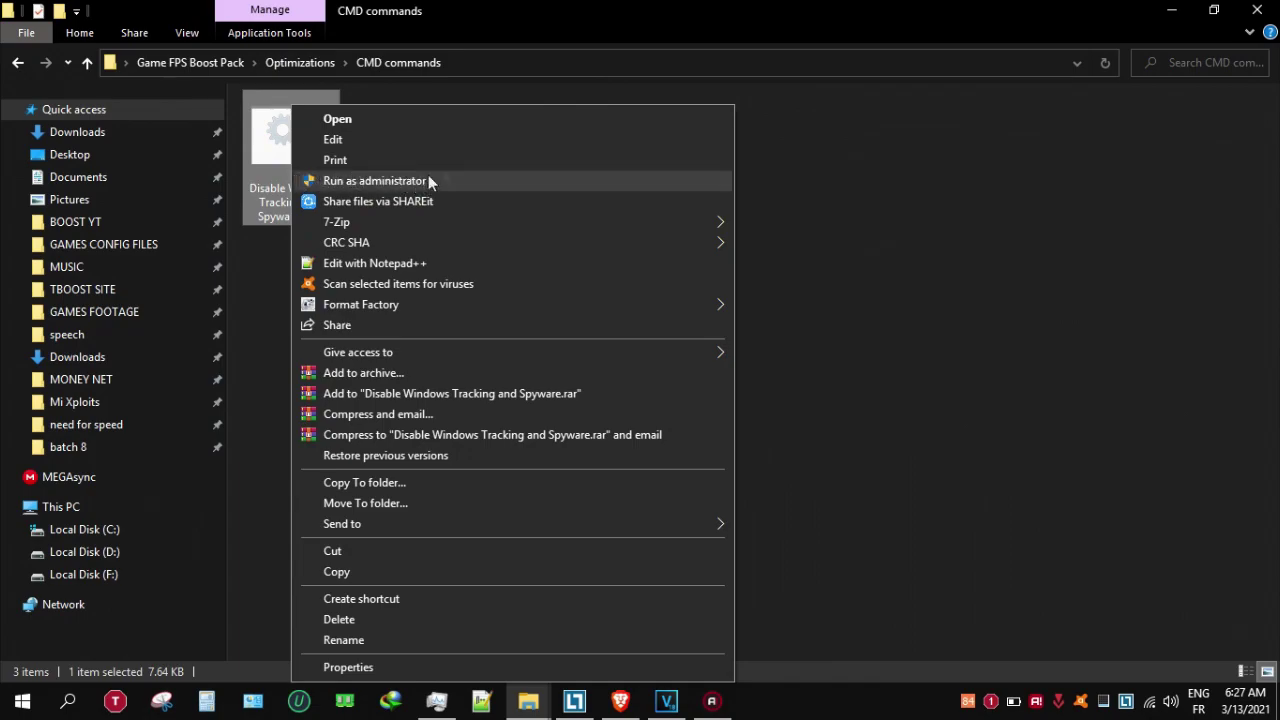
pyautogui.click(473, 181)
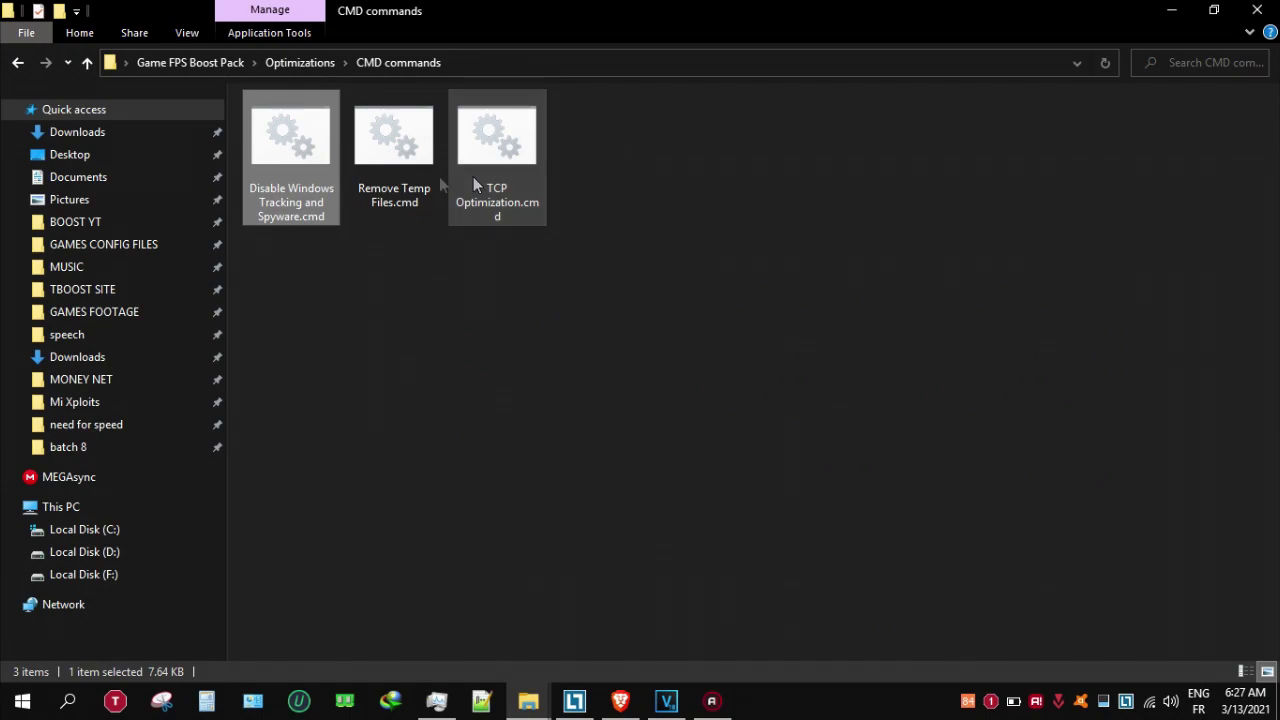
pyautogui.rightClick(410, 105)
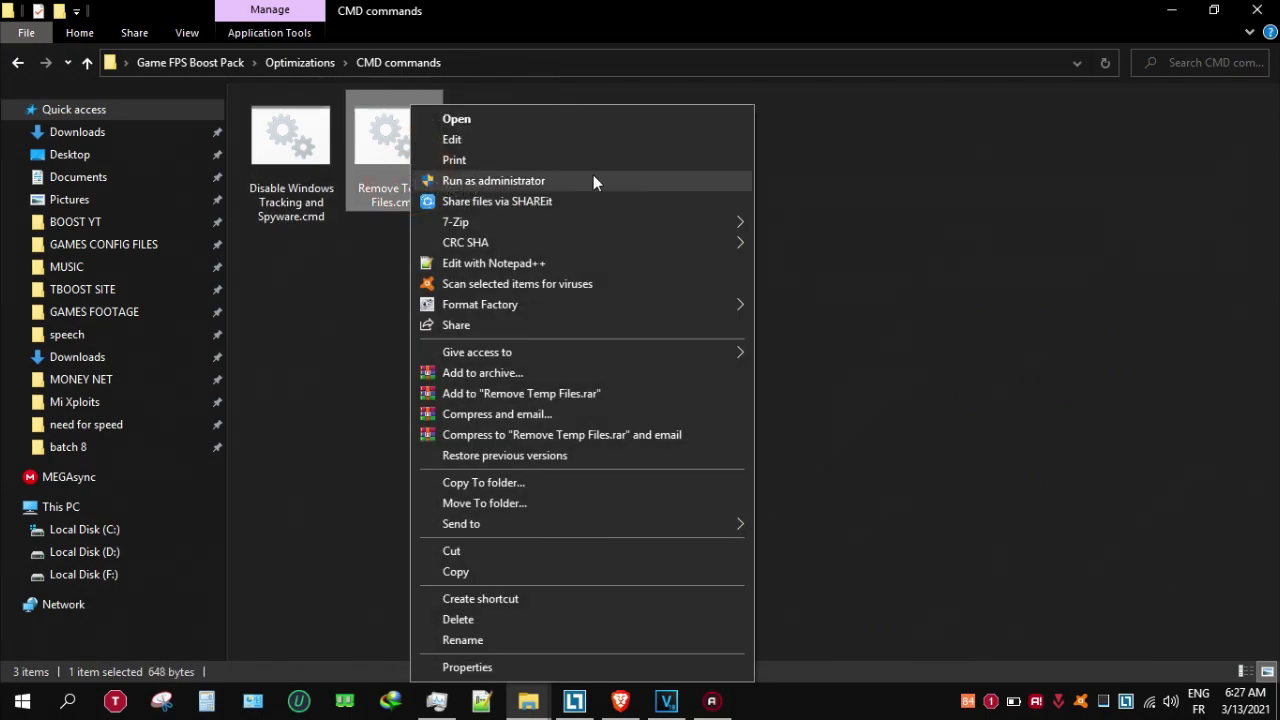
pyautogui.click(493, 180)
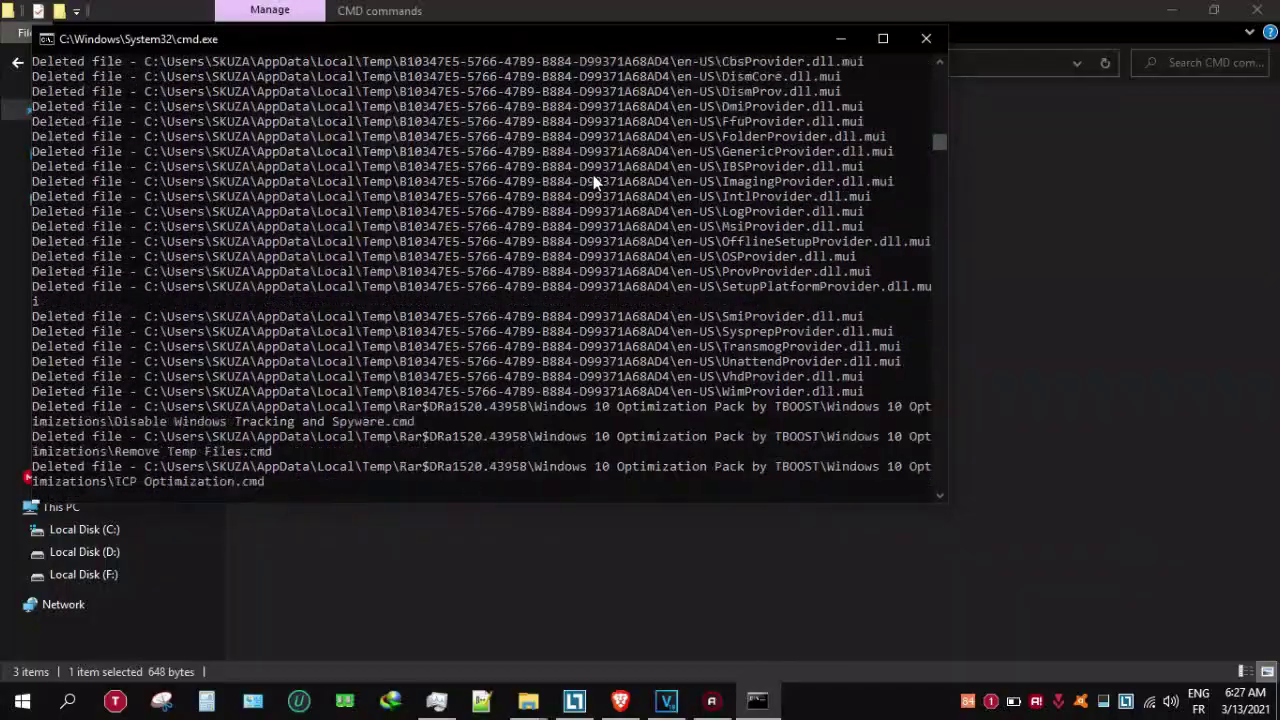
# Close the temp cleanup window and run TCP Optimization.cmd as administrator to completion
pyautogui.press('Return')
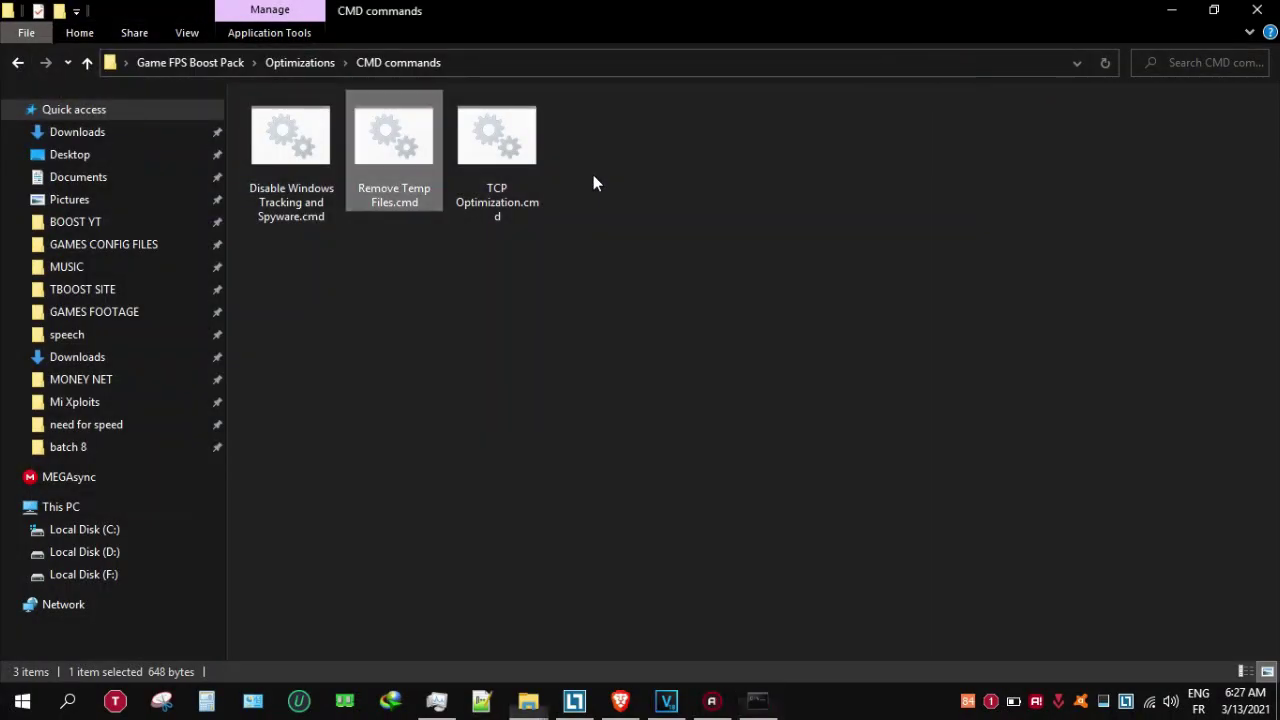
pyautogui.rightClick(503, 160)
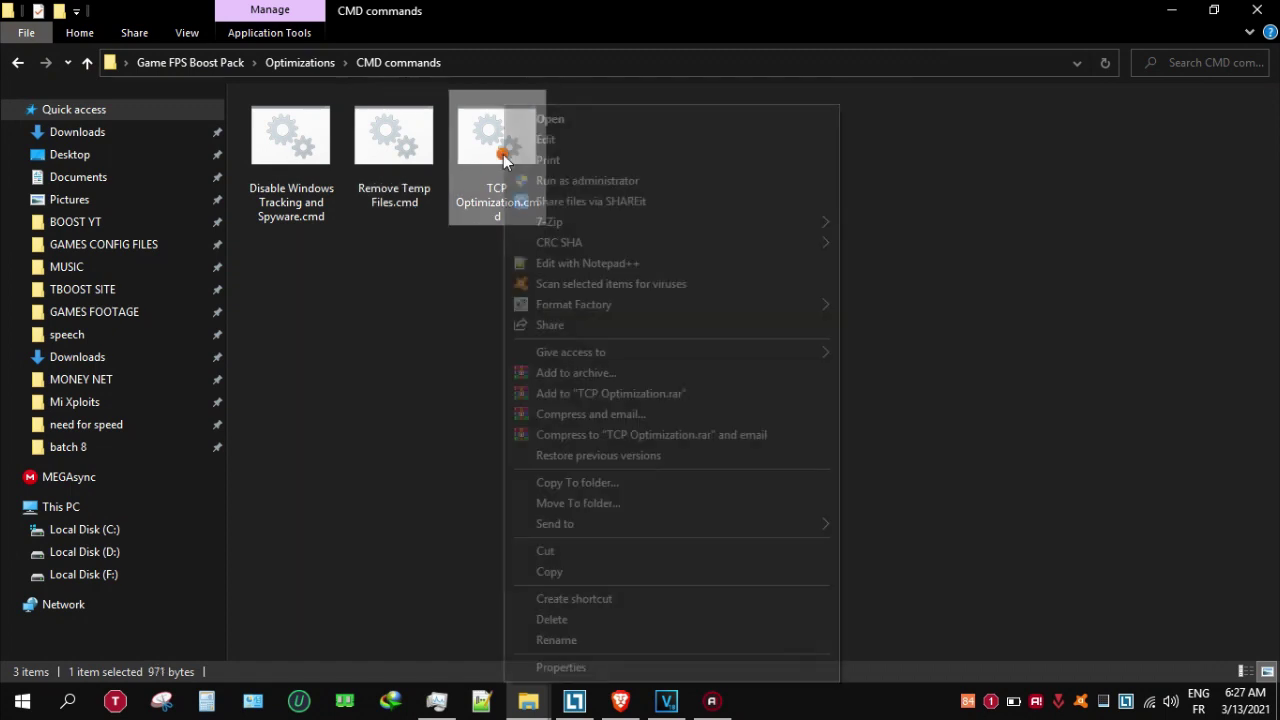
pyautogui.click(686, 180)
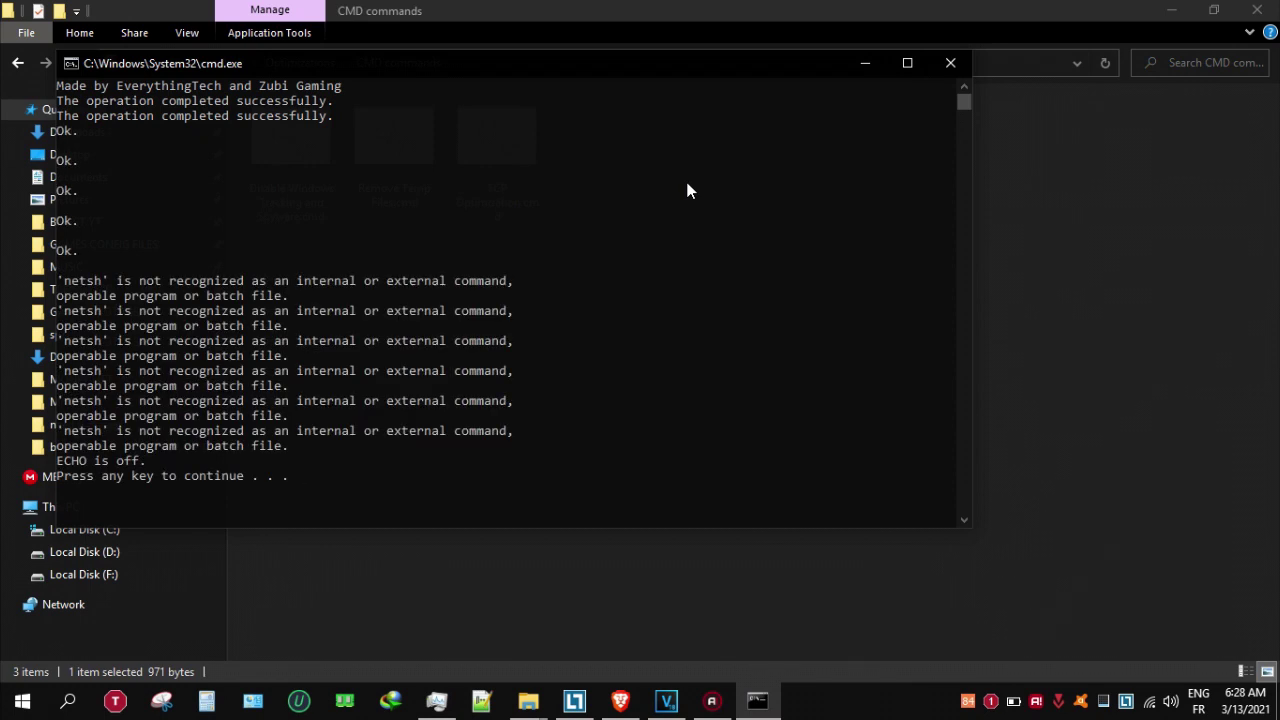
pyautogui.press('Return')
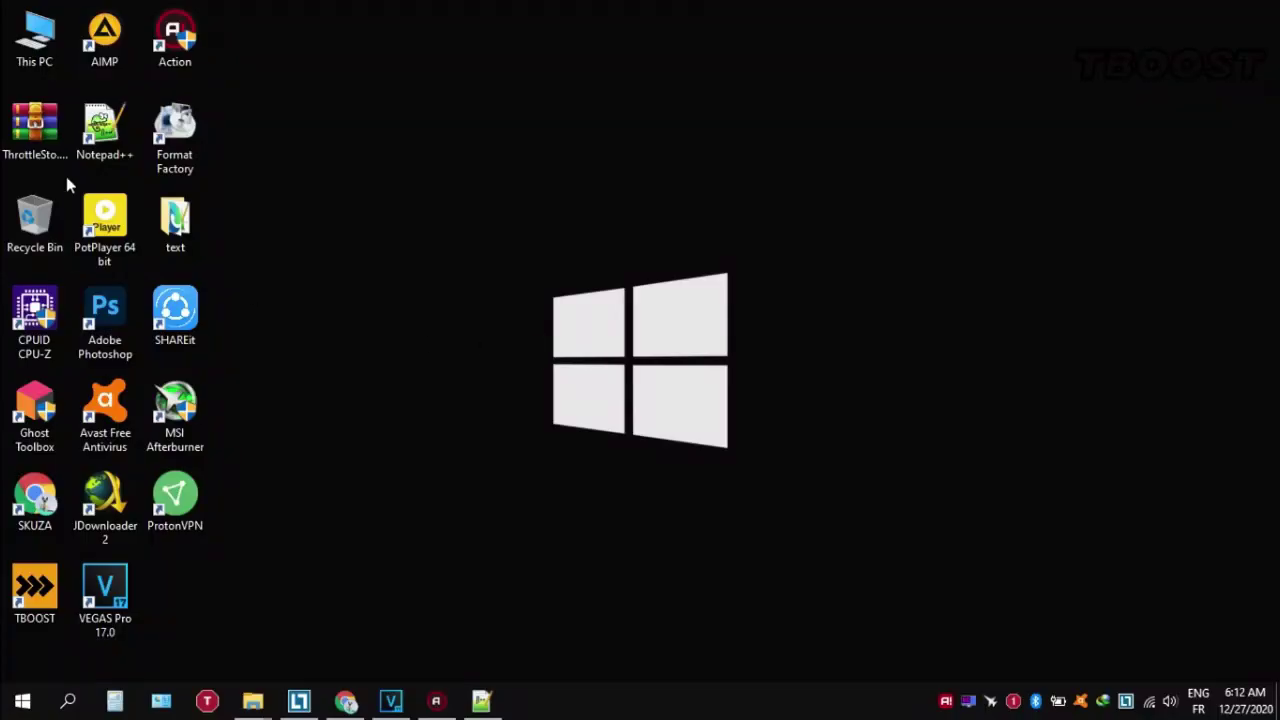
# Extract the ThrottleStop archive to the desktop and launch ThrottleStop.exe from its folder
pyautogui.rightClick(30, 140)
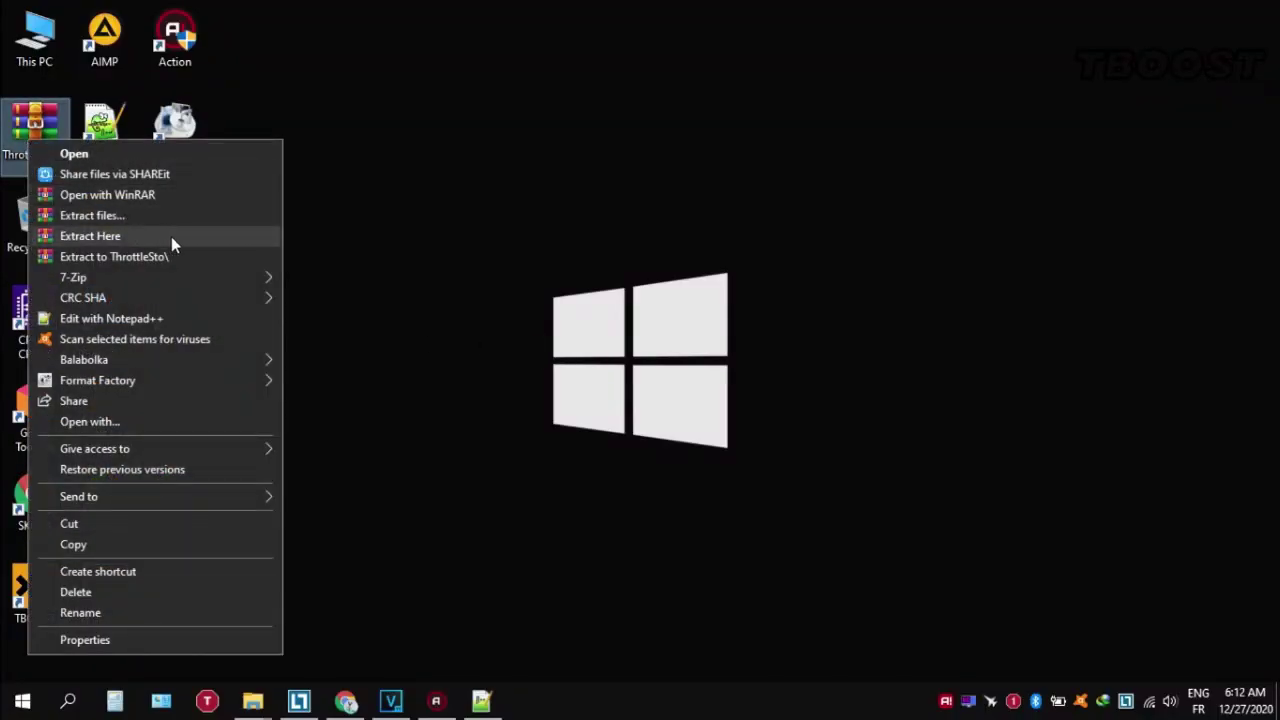
pyautogui.click(218, 238)
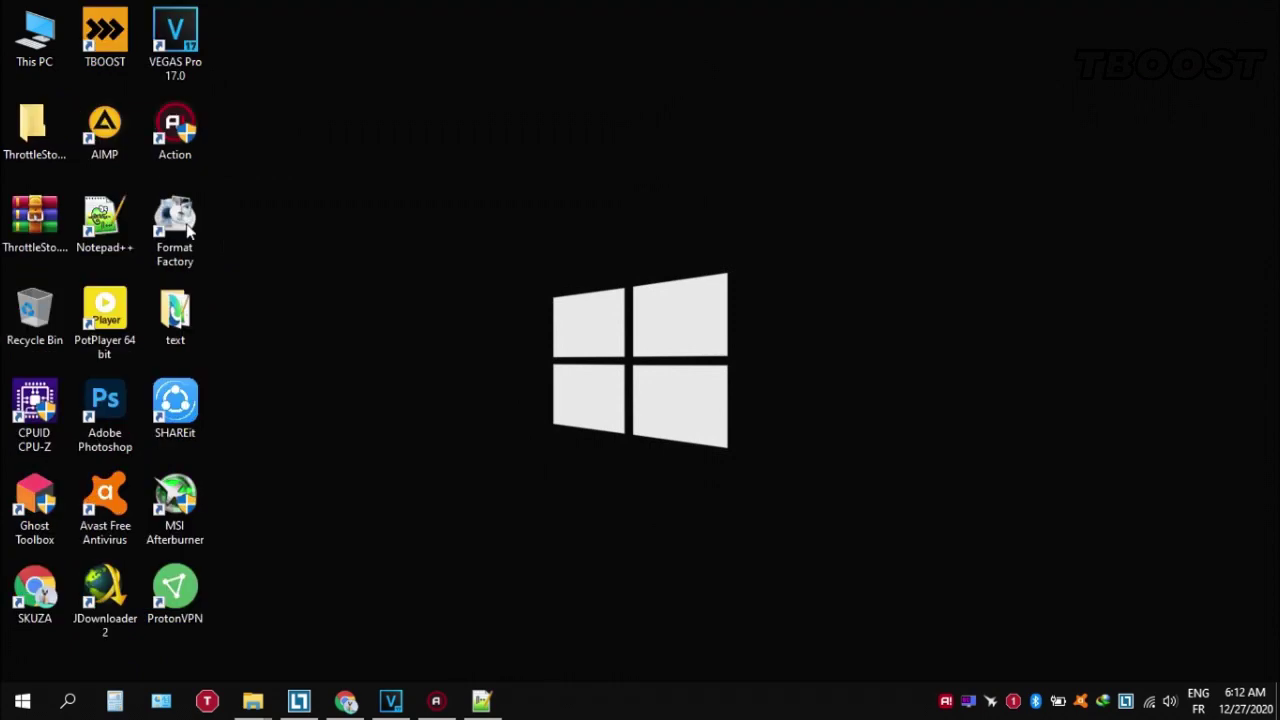
pyautogui.doubleClick(30, 140)
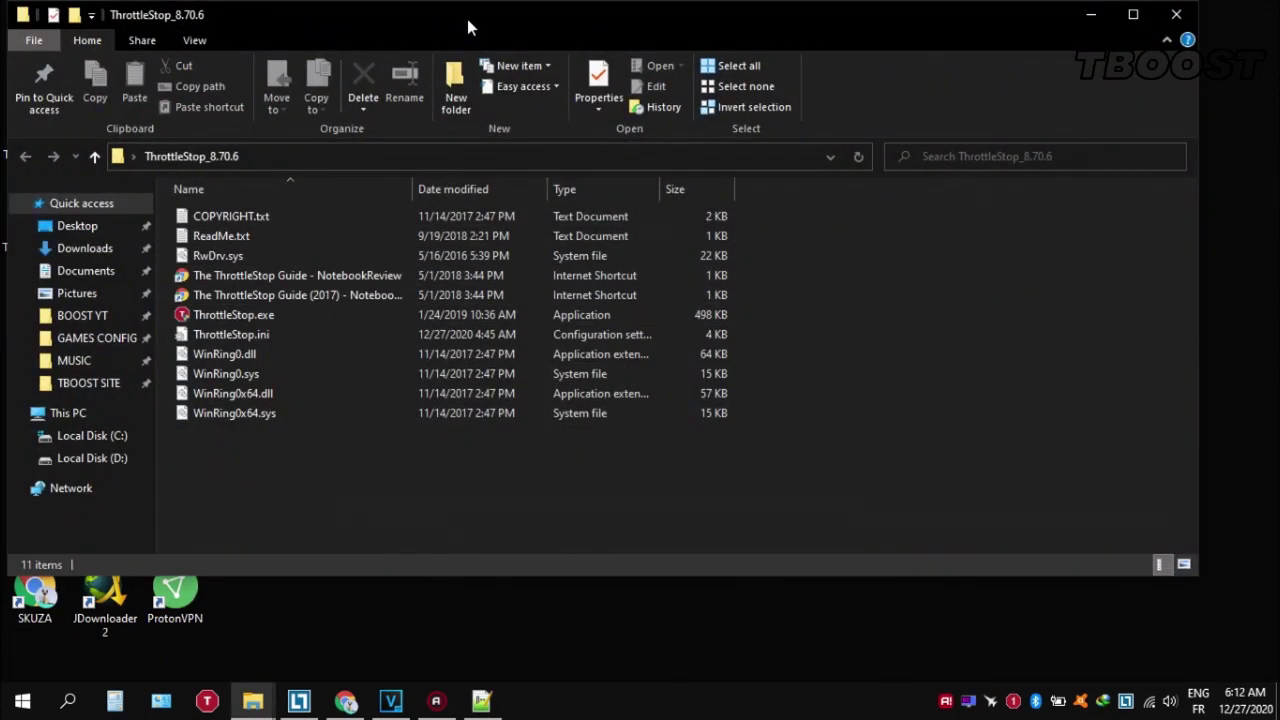
pyautogui.doubleClick(467, 19)
pyautogui.doubleClick(287, 307)
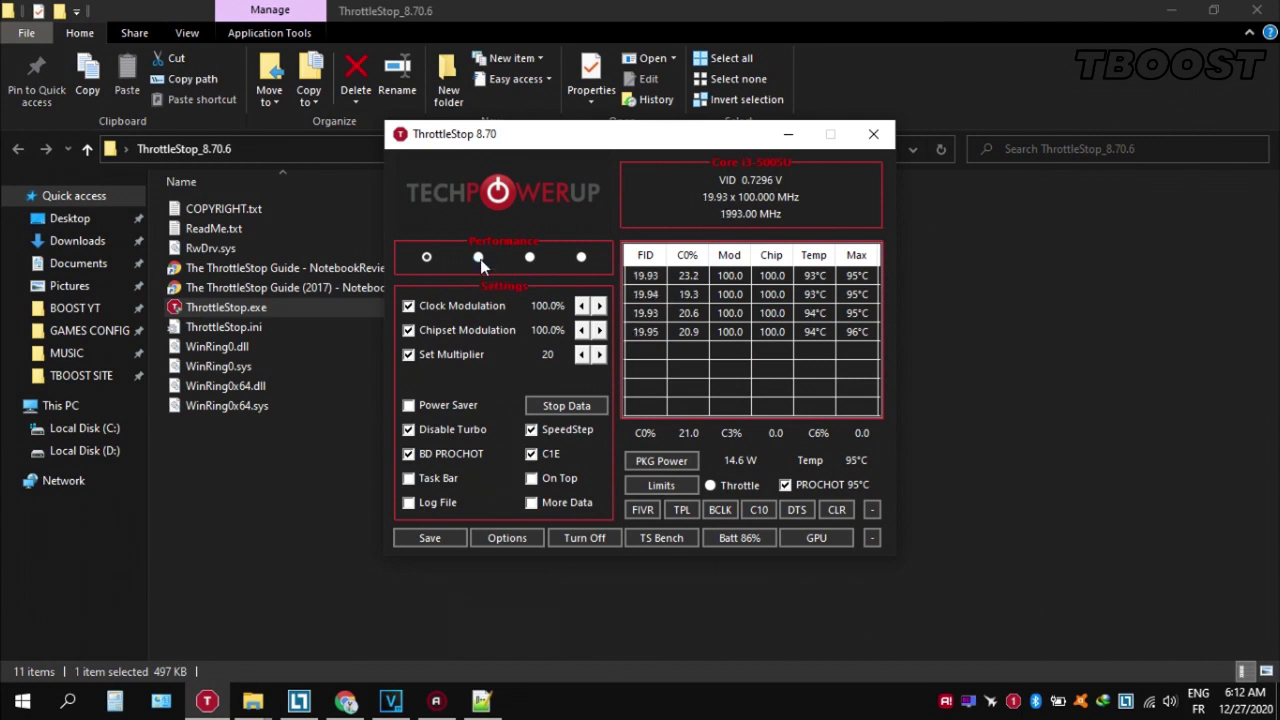
# Switch ThrottleStop to the first (Performance) profile and bring up the FIVR voltage controls
pyautogui.click(478, 257)
pyautogui.click(529, 257)
pyautogui.click(581, 257)
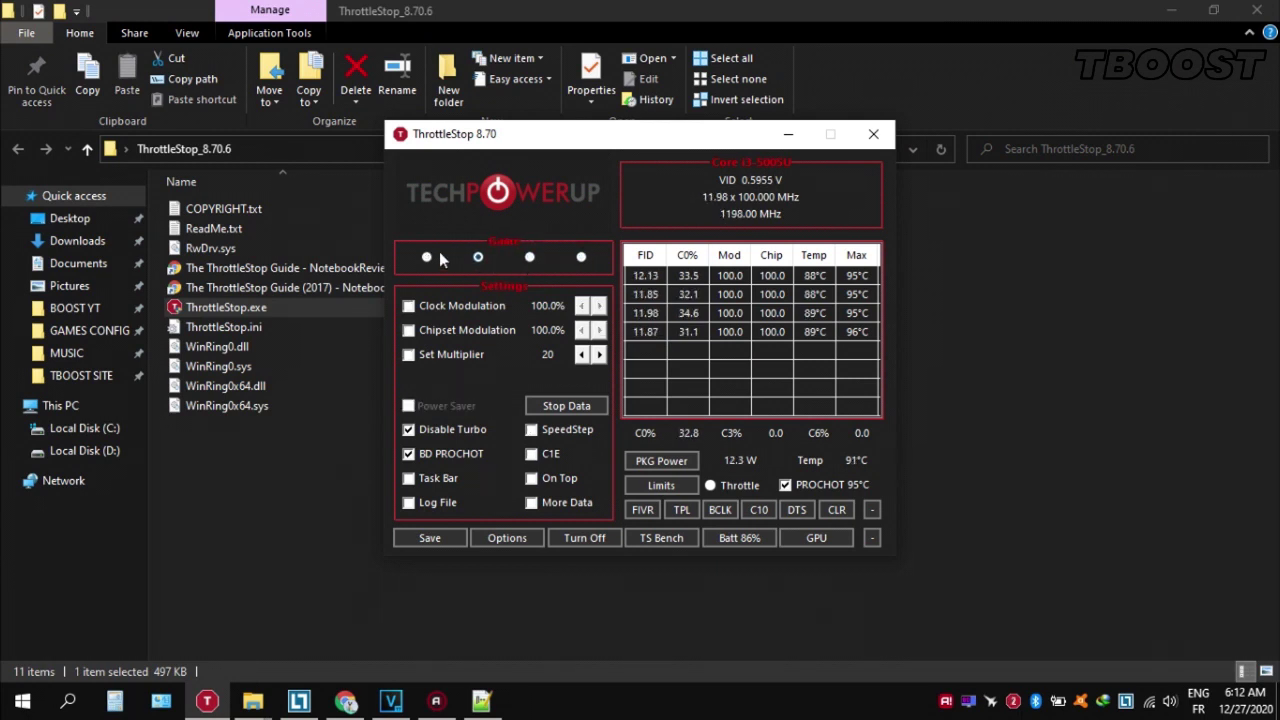
pyautogui.click(426, 257)
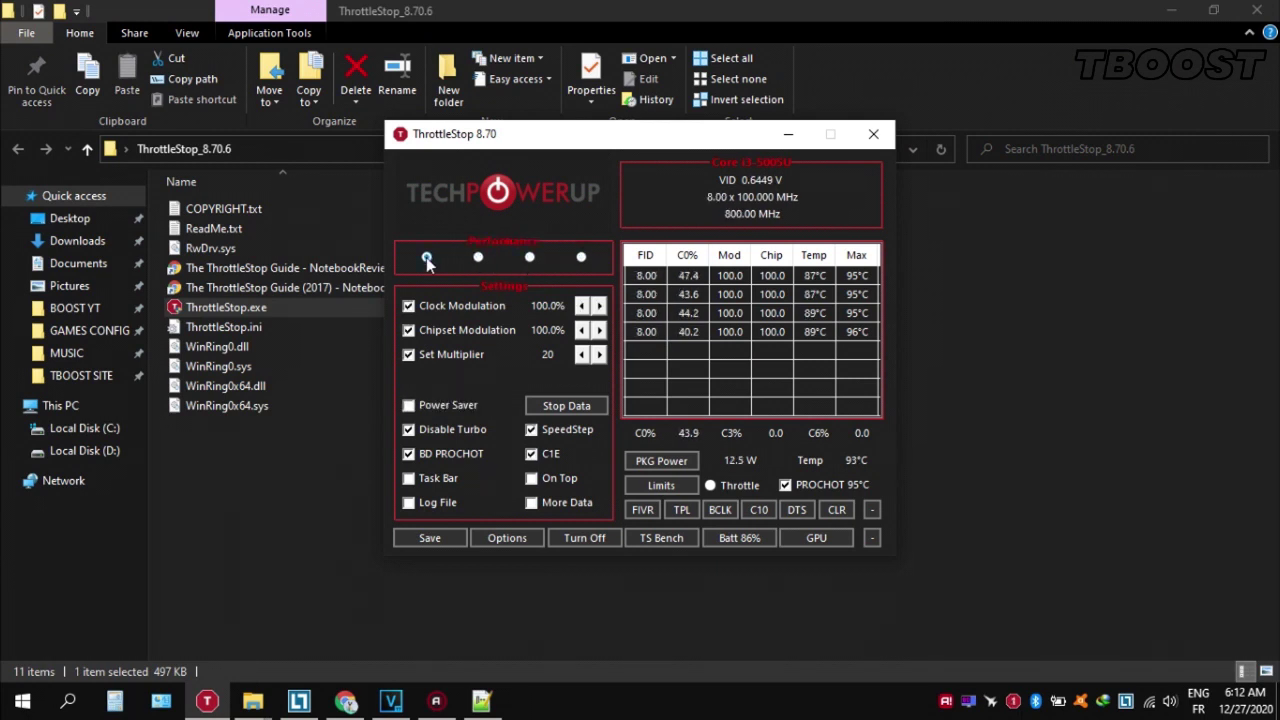
pyautogui.click(640, 510)
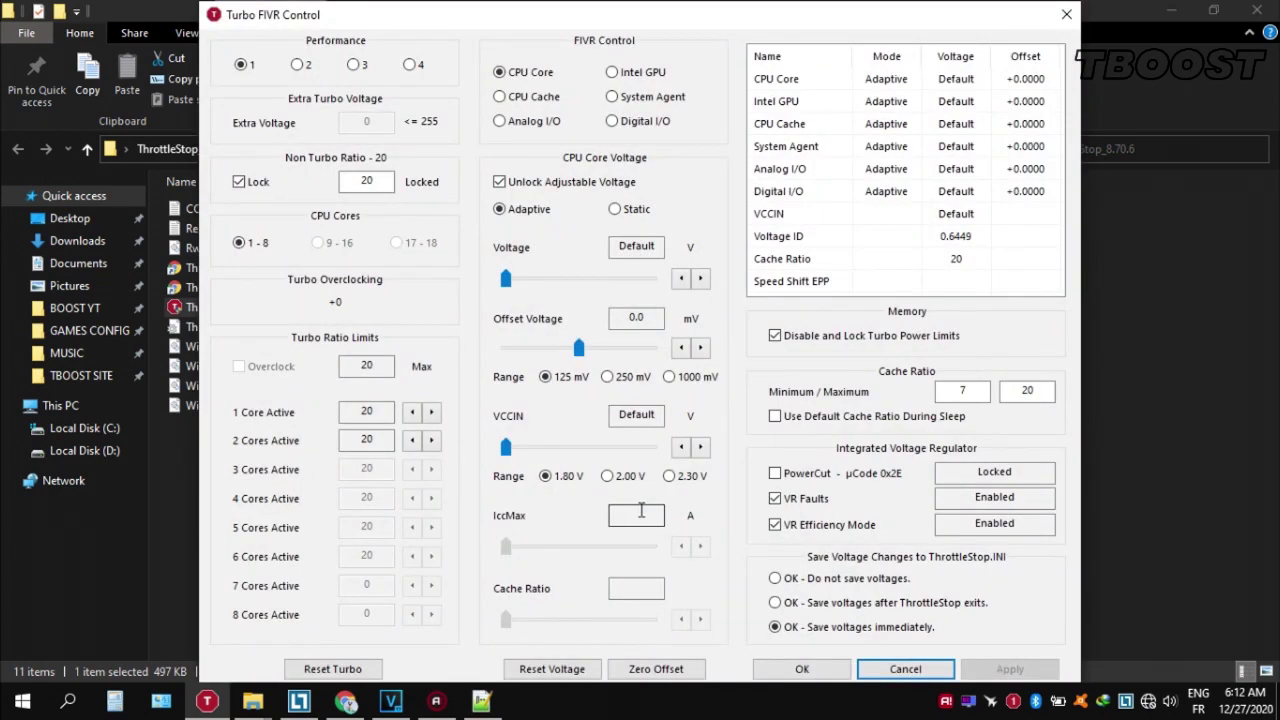
# Apply a -49.8 mV CPU Core offset voltage, then set the Intel GPU offset to -80.1 mV
pyautogui.click(578, 188)
pyautogui.click(583, 192)
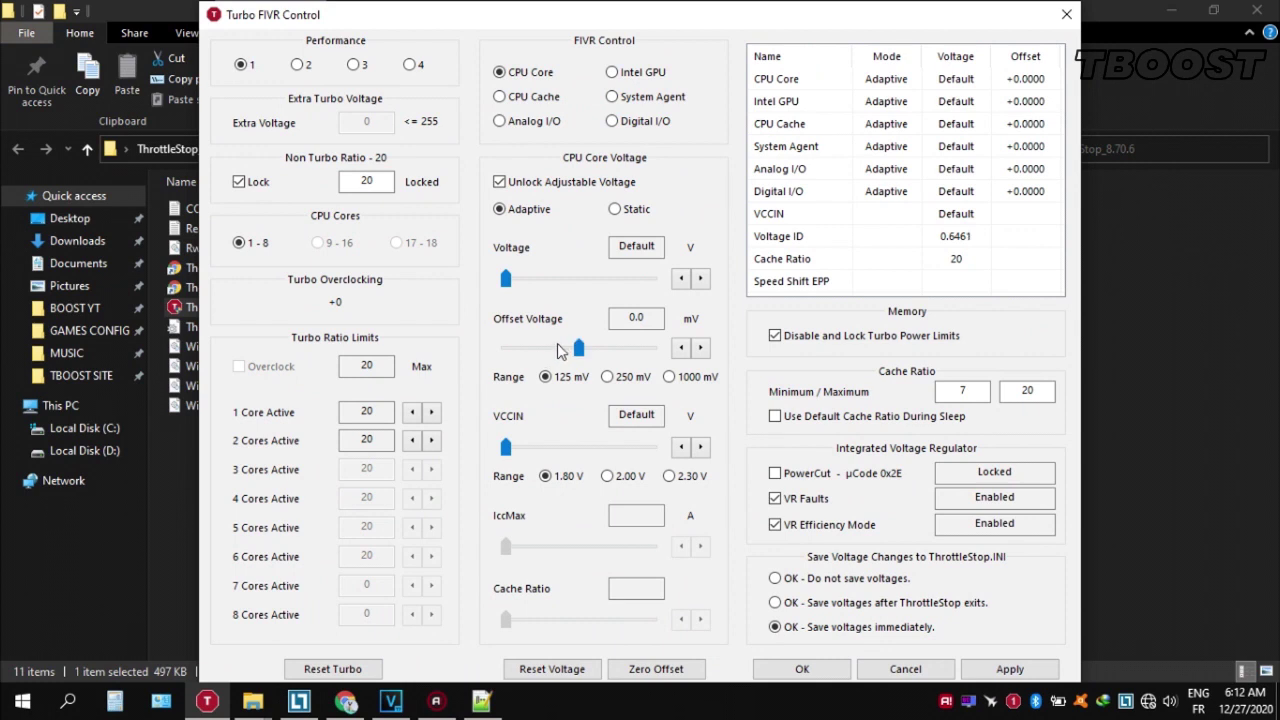
pyautogui.click(1010, 669)
pyautogui.click(630, 73)
pyautogui.moveTo(578, 347); pyautogui.dragTo(531, 349)
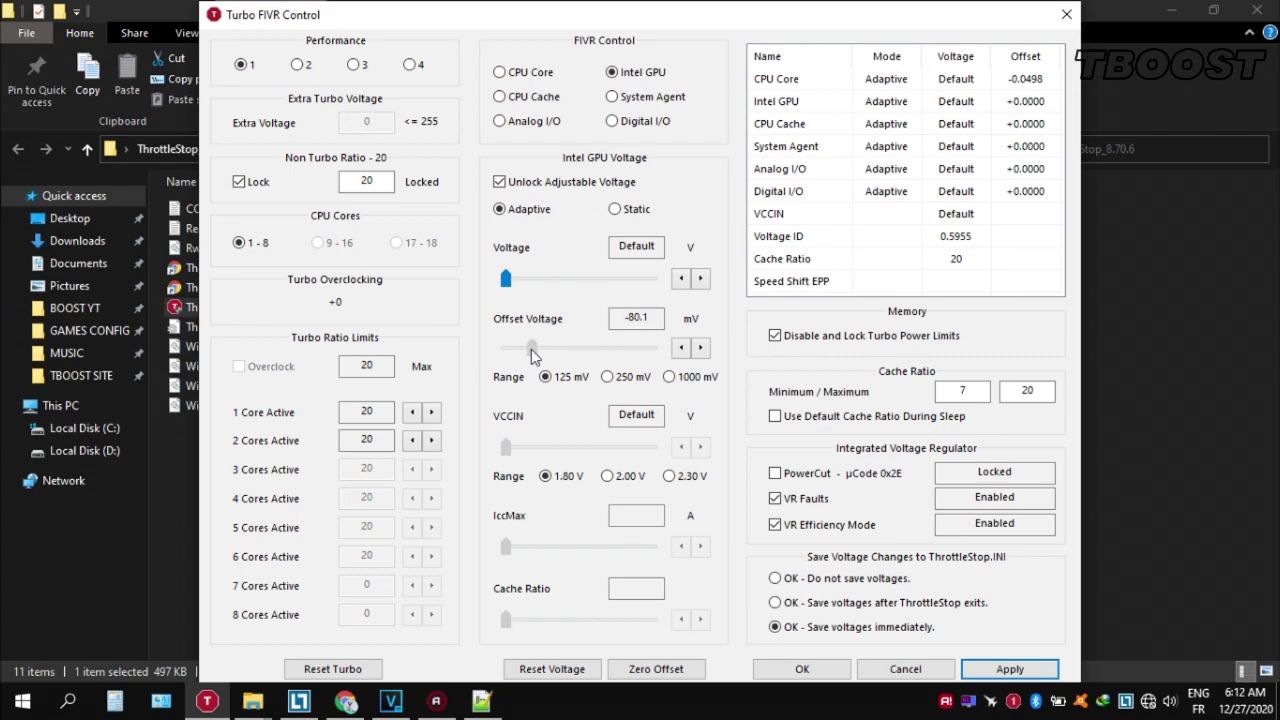